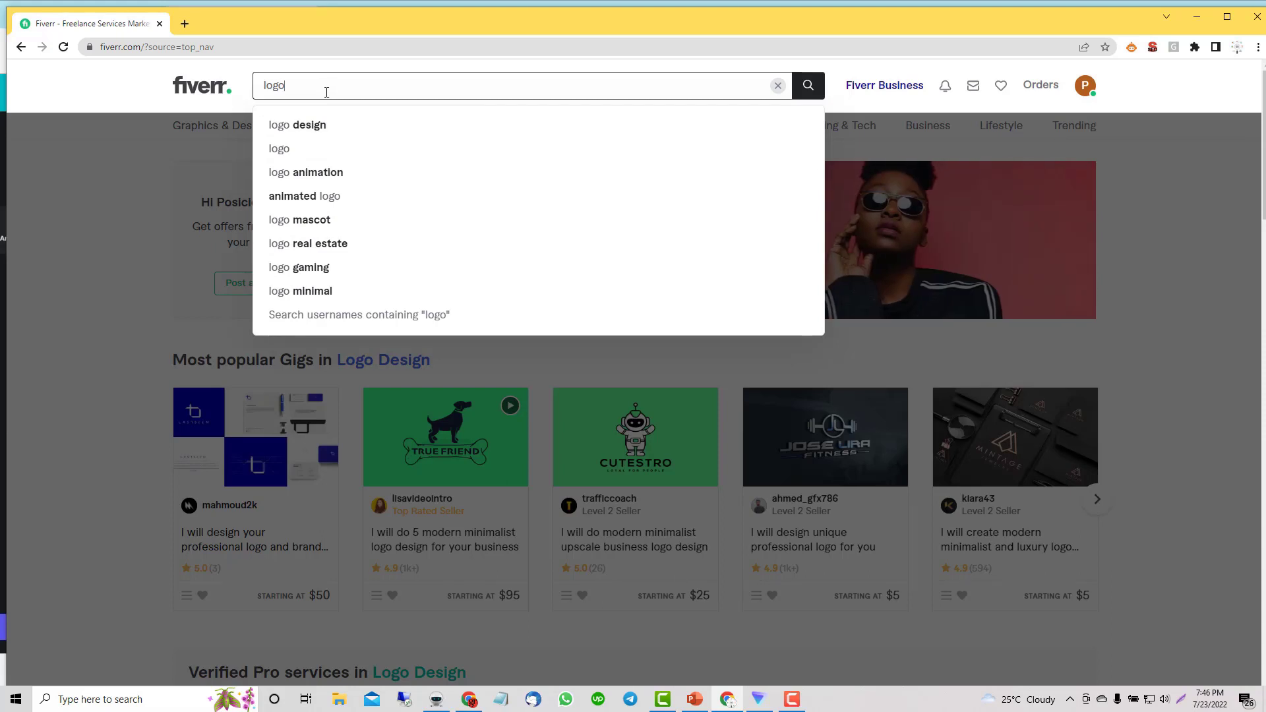
# Step: Enter 'logo design' as the Fiverr search term
pyautogui.write('design')
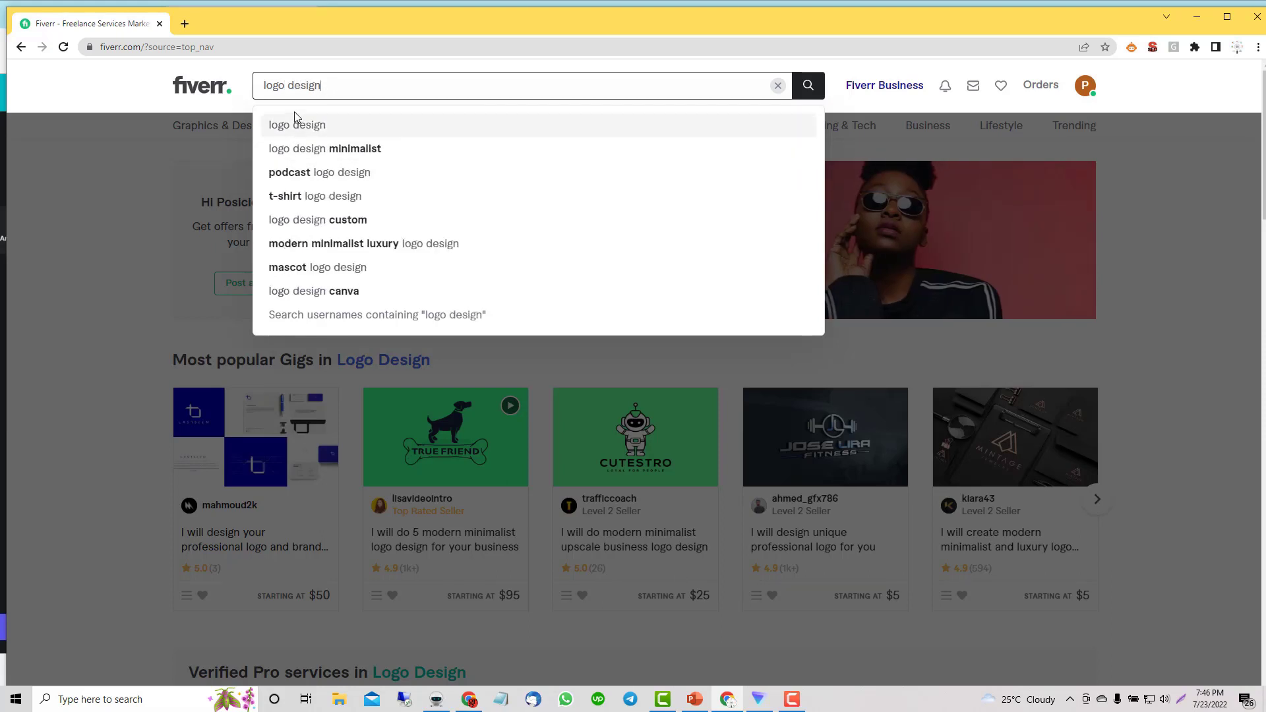
pyautogui.moveTo(262, 85); pyautogui.dragTo(347, 76)
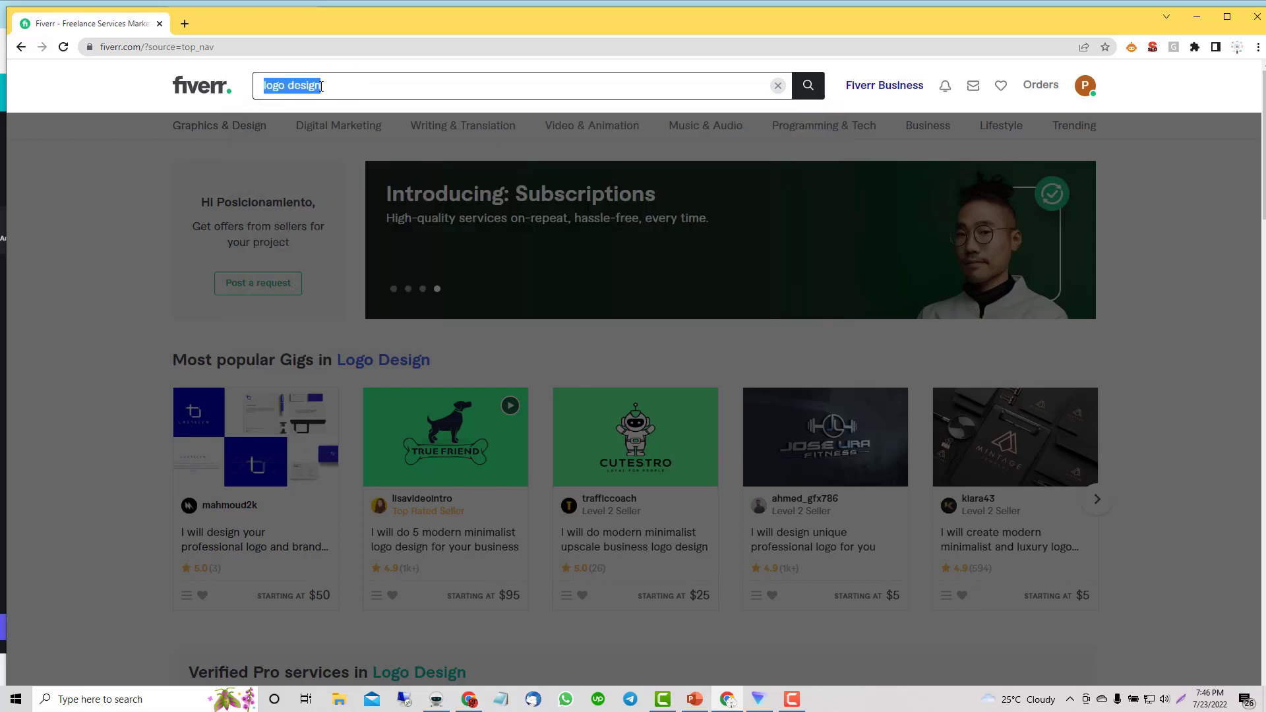
pyautogui.click(327, 86)
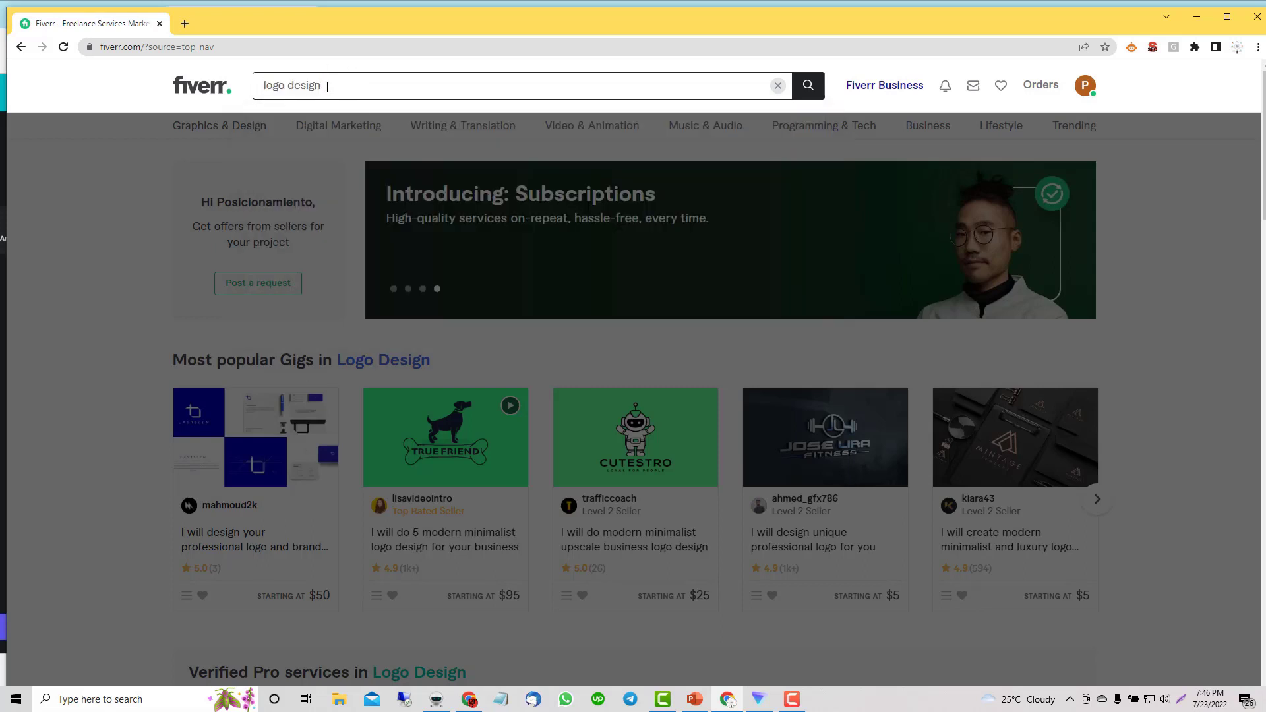
pyautogui.press('BackSpace')
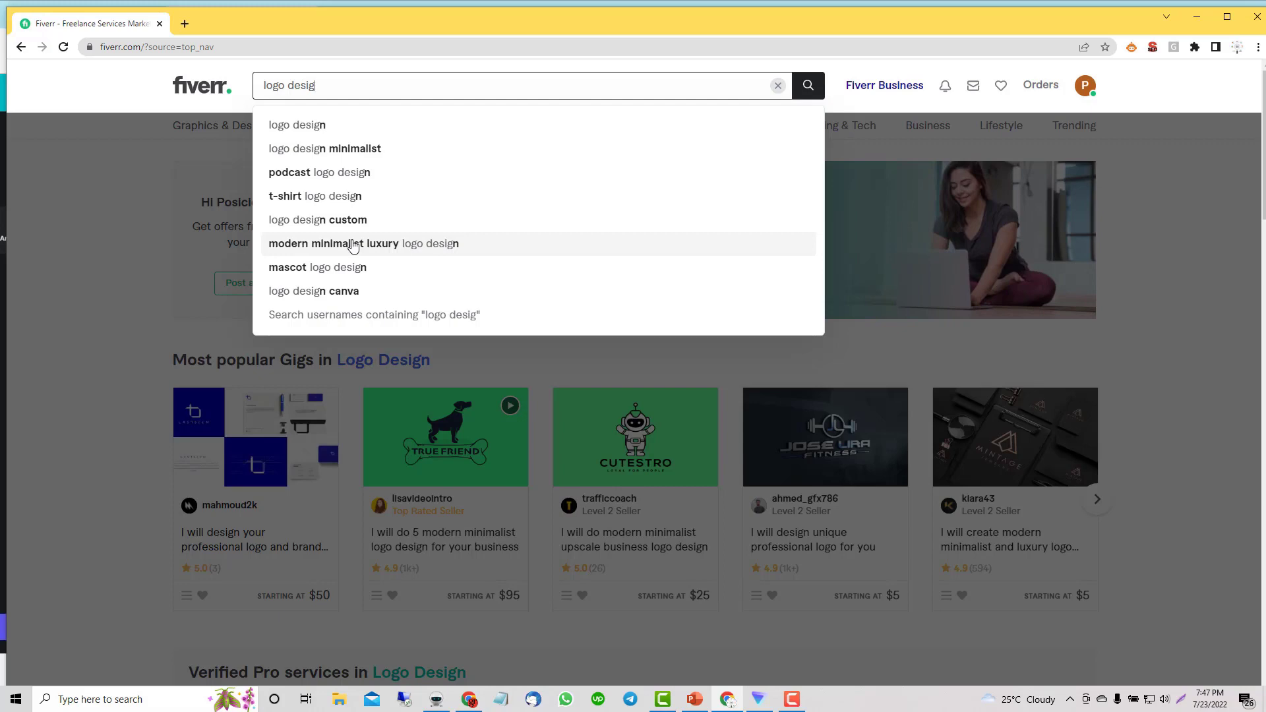
# Step: Open the True Friend gig 'I will do 5 modern minimalist logo design' and select its title
pyautogui.click(178, 291)
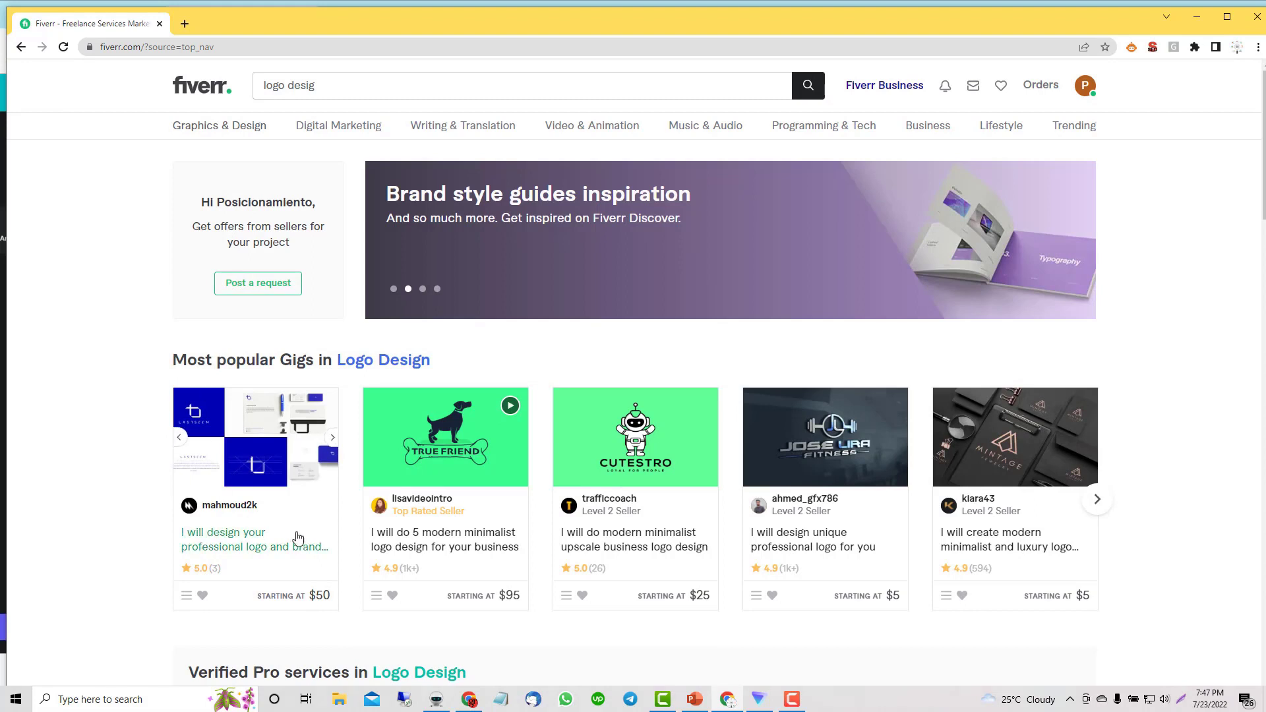
pyautogui.click(416, 537)
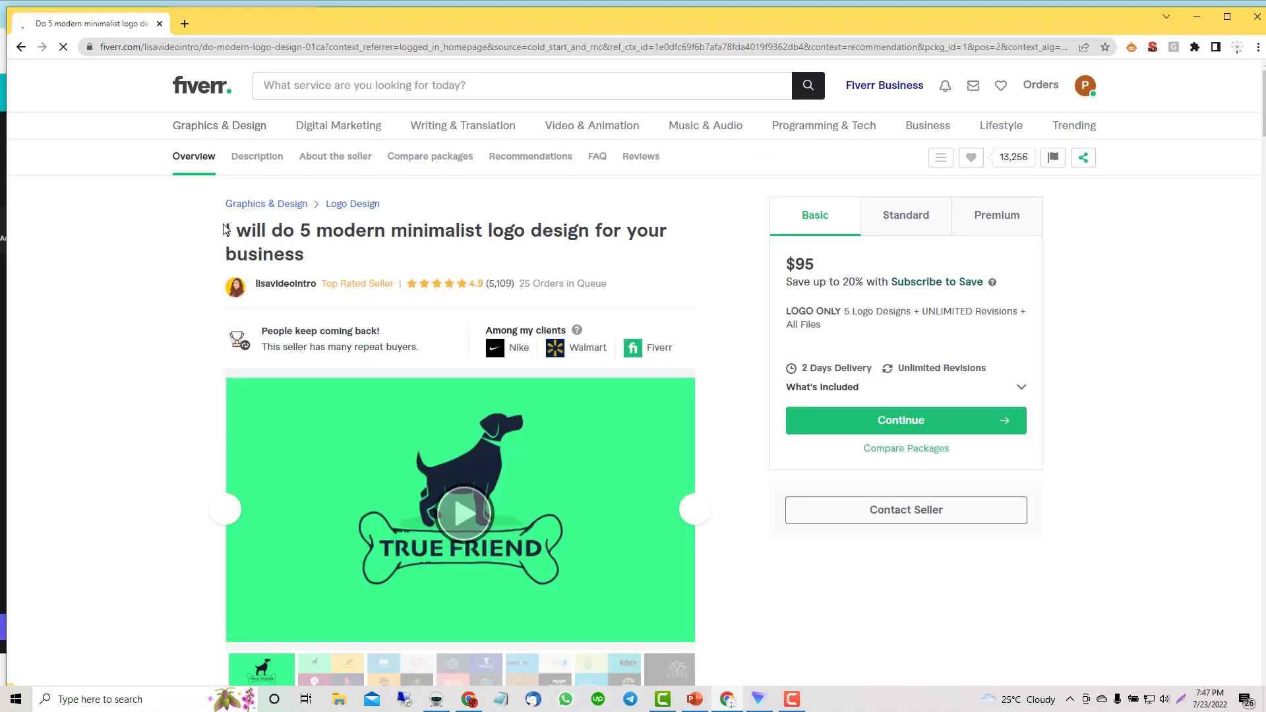
pyautogui.moveTo(225, 231); pyautogui.dragTo(309, 259)
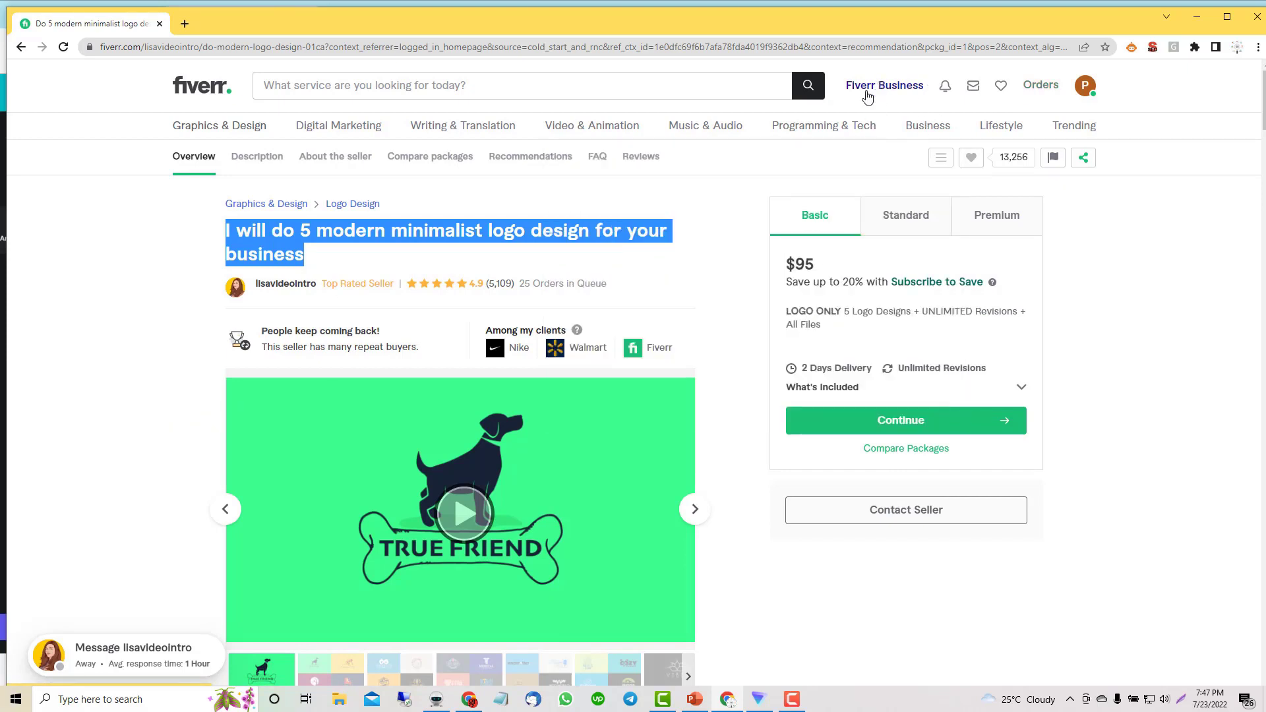
# Step: Write the placeholder link fiverr.com/share/IDNUMBER in Notepad
pyautogui.click(503, 700)
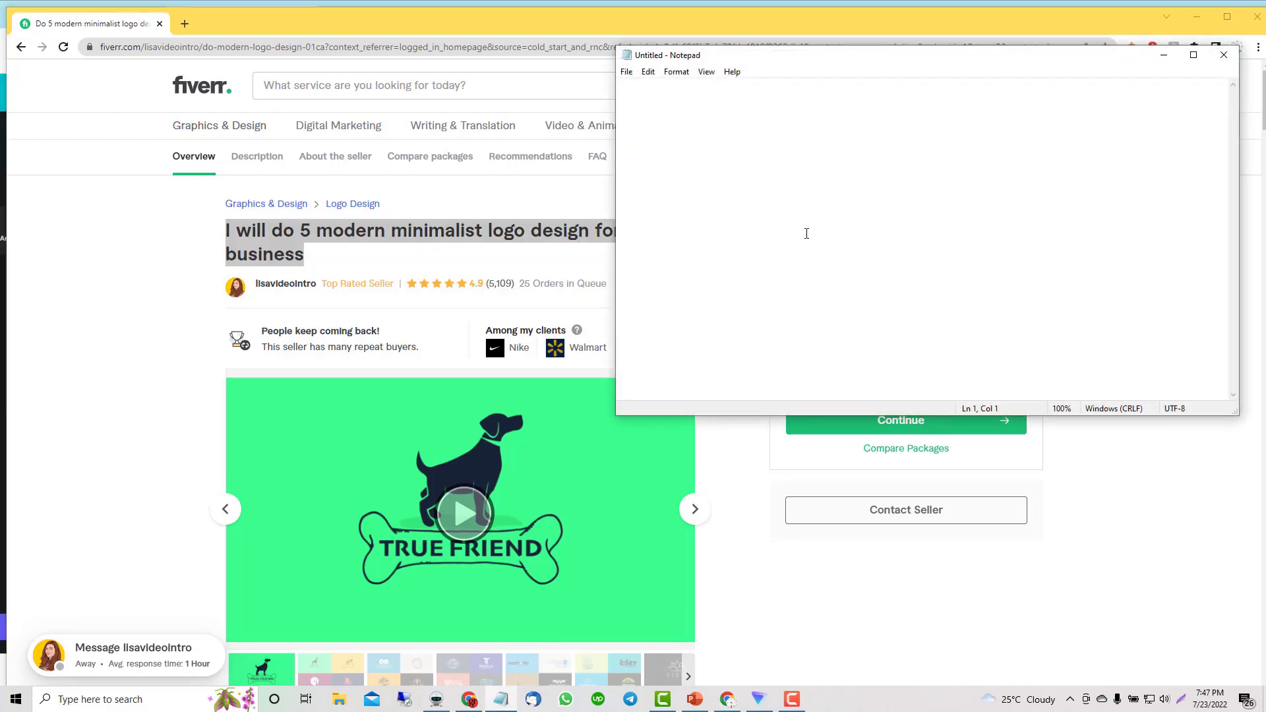
pyautogui.write('fiverr.com/share/I')
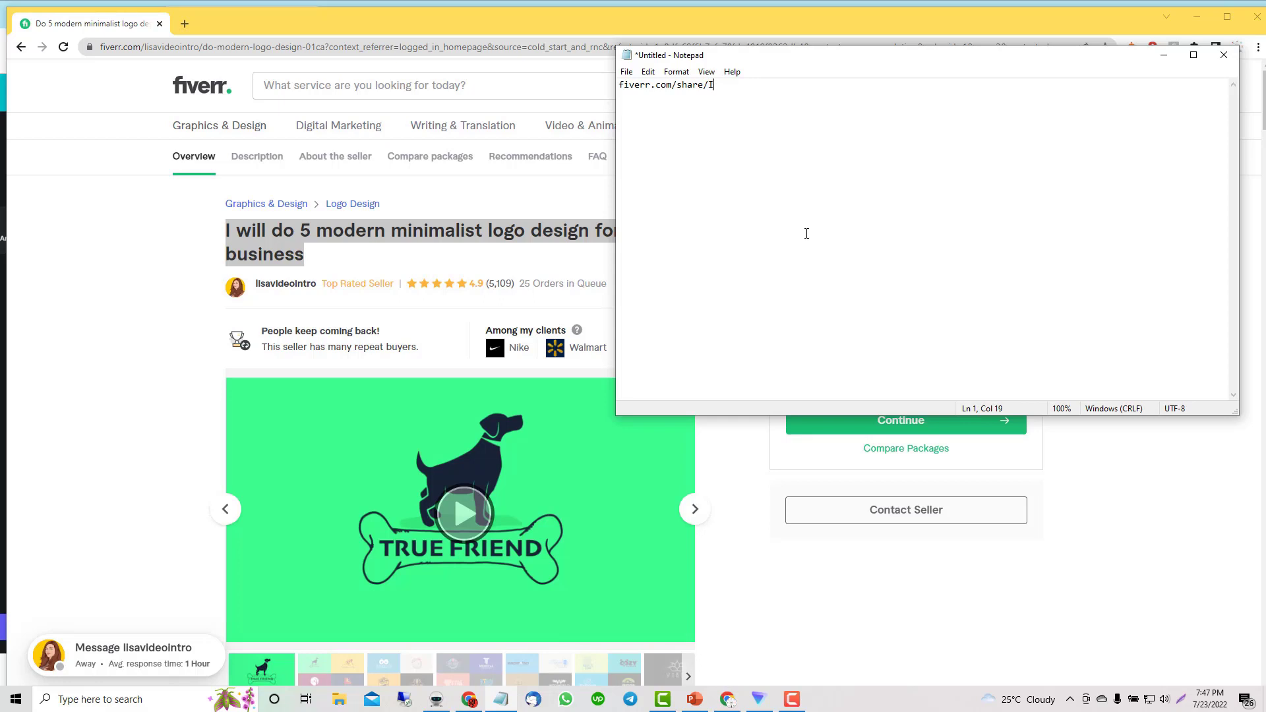
pyautogui.write('DNUMBER')
pyautogui.press('Return')
# Step: Add the keyword 'logo design' two lines below the link
pyautogui.moveTo(621, 86); pyautogui.dragTo(700, 144)
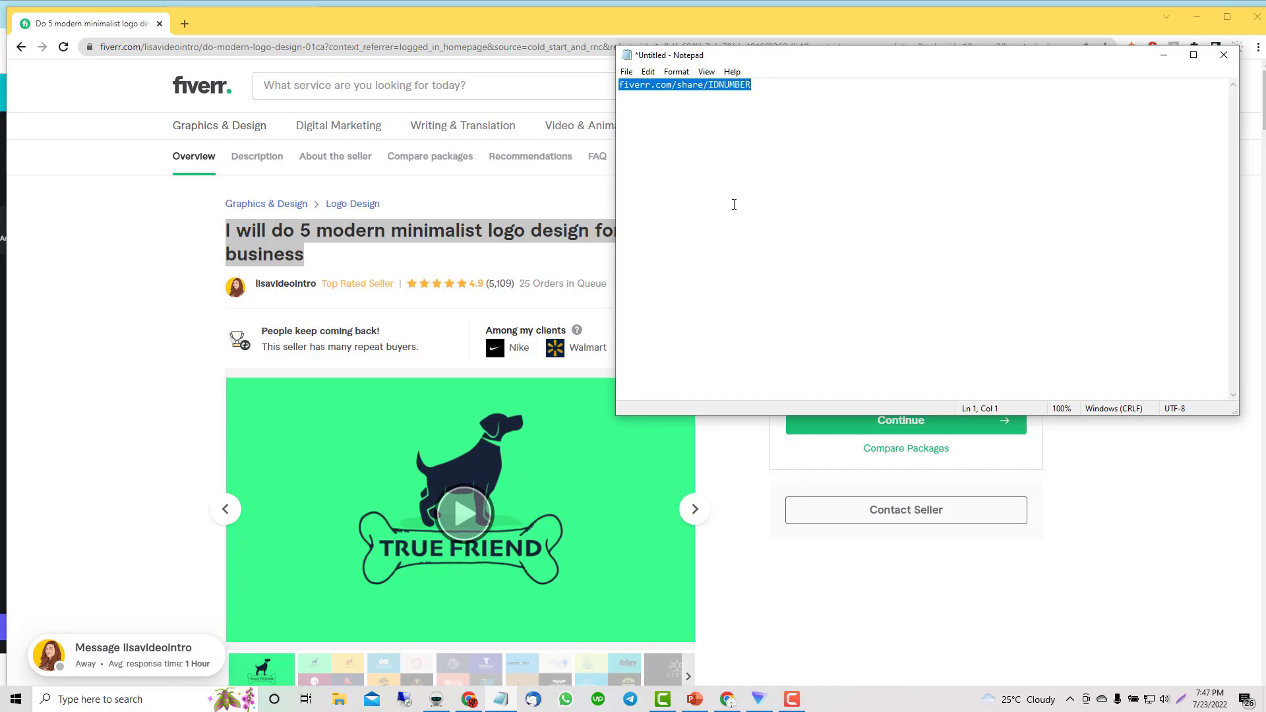
pyautogui.click(763, 95)
pyautogui.press('Return')
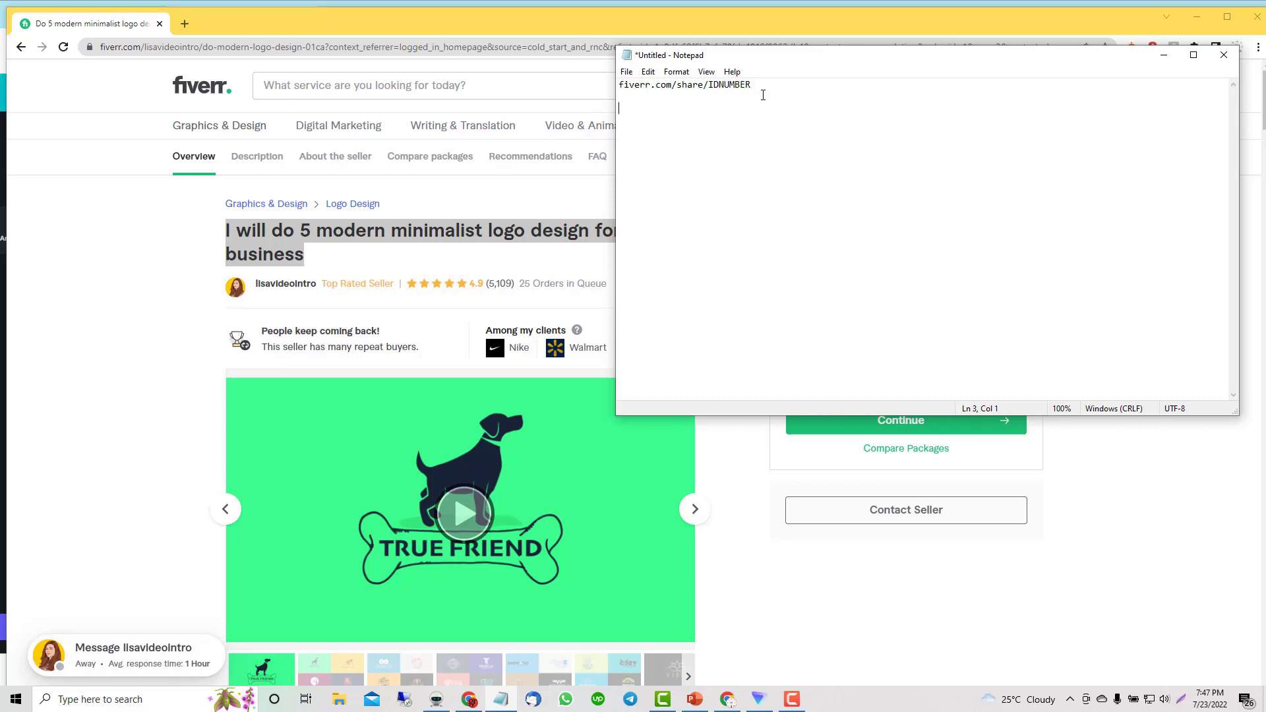
pyautogui.write('logo design')
pyautogui.click(436, 699)
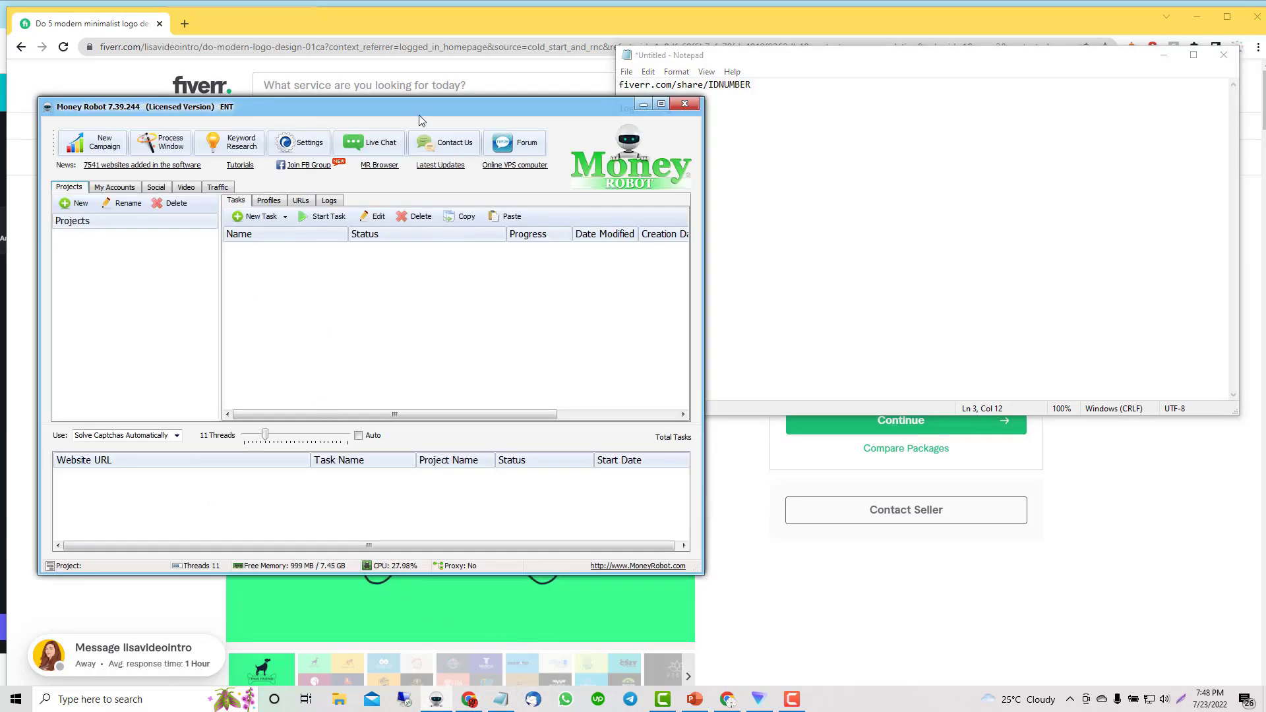
# Step: Run Keyword Research on 'logo design' to list related keywords
pyautogui.moveTo(422, 121); pyautogui.dragTo(790, 175)
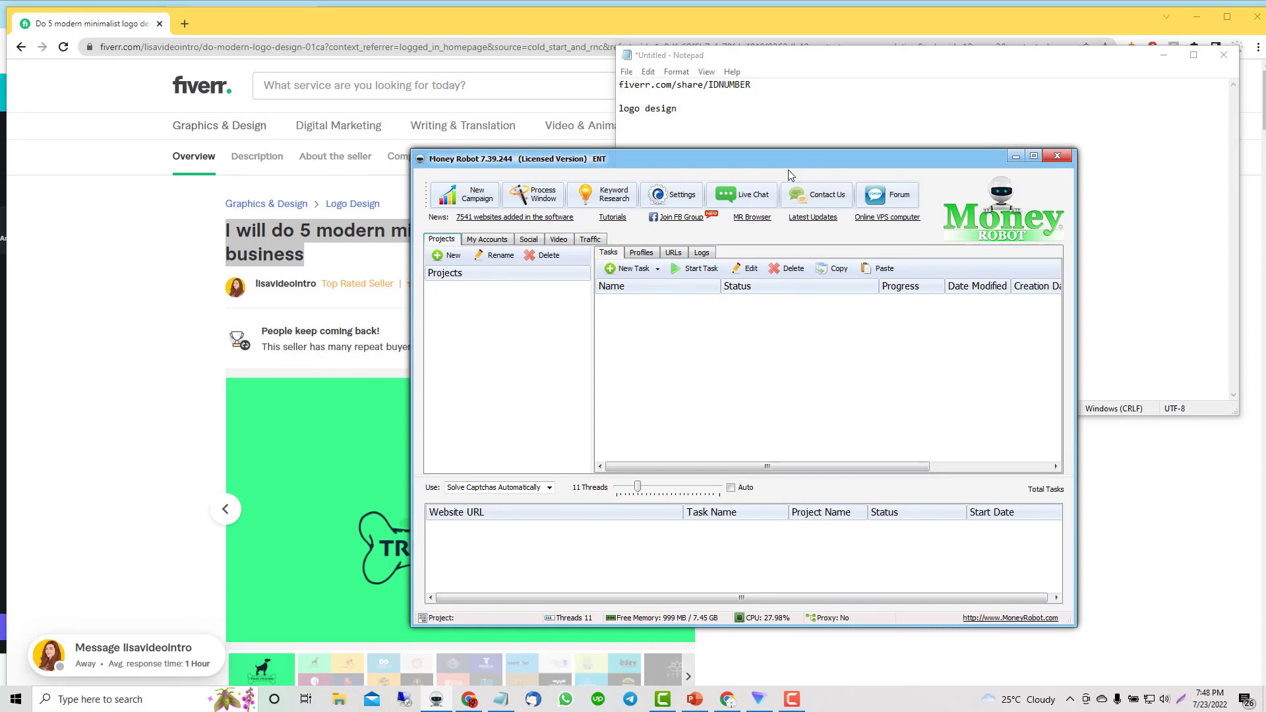
pyautogui.click(614, 199)
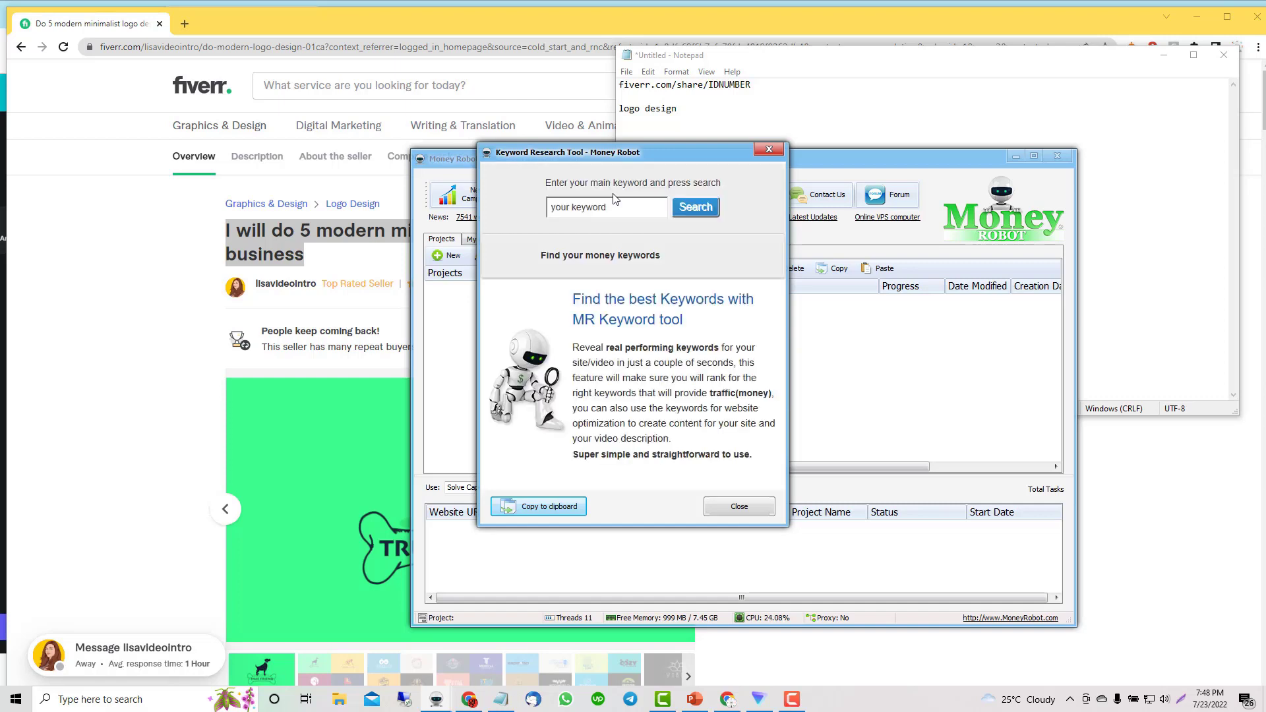
pyautogui.click(613, 206)
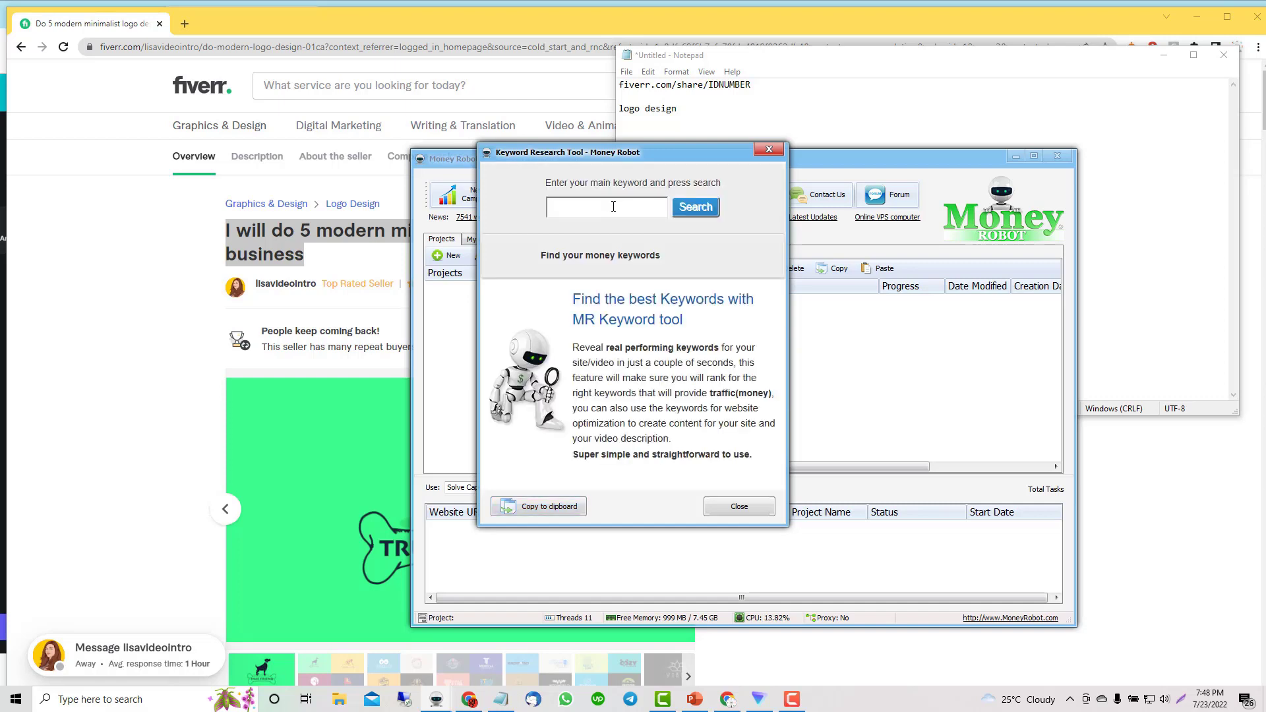
pyautogui.write('logo design')
pyautogui.click(692, 208)
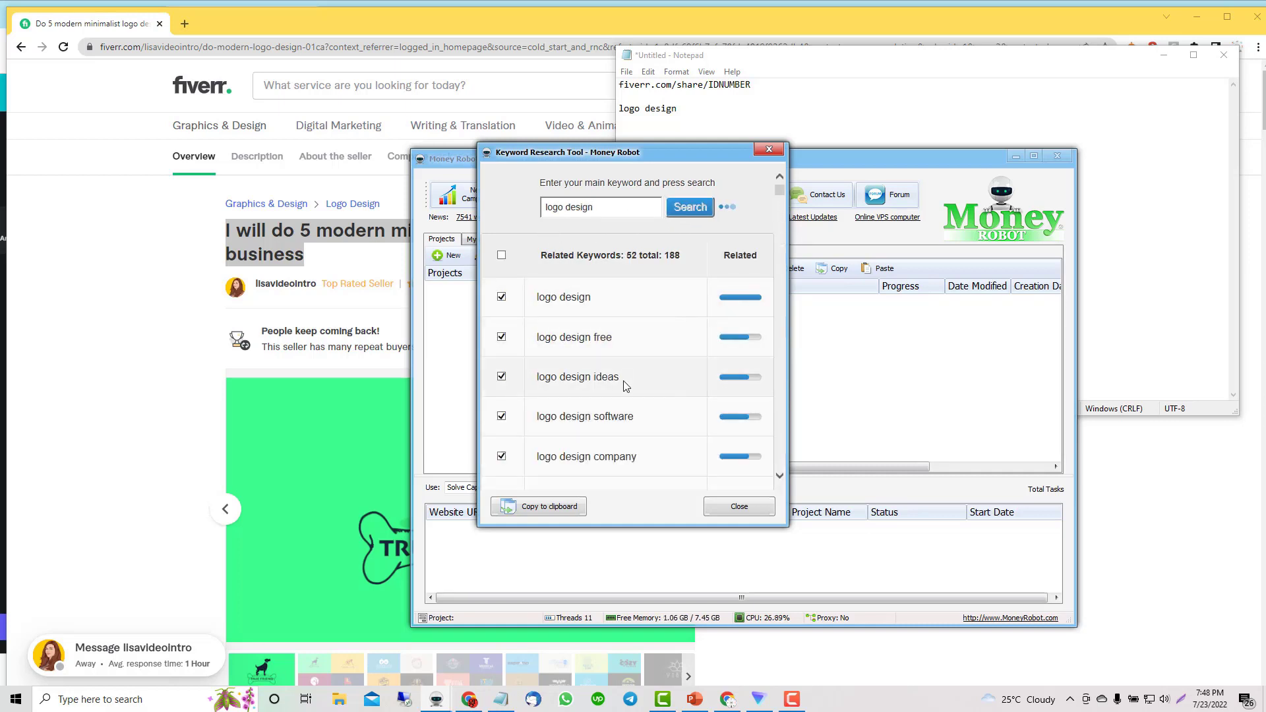
pyautogui.scroll(-4, 625, 386)
pyautogui.scroll(4, 610, 372)
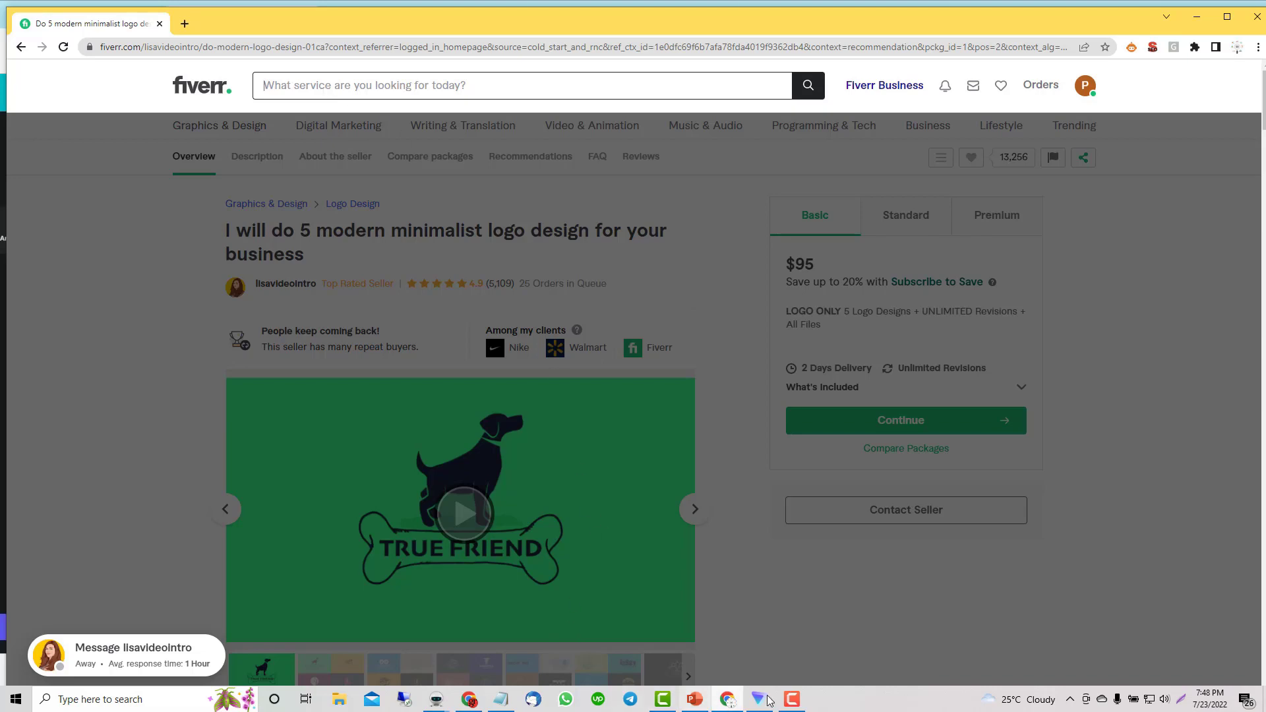
# Step: Start a new tiered SEO campaign from the main Money Robot window
pyautogui.moveTo(437, 703)
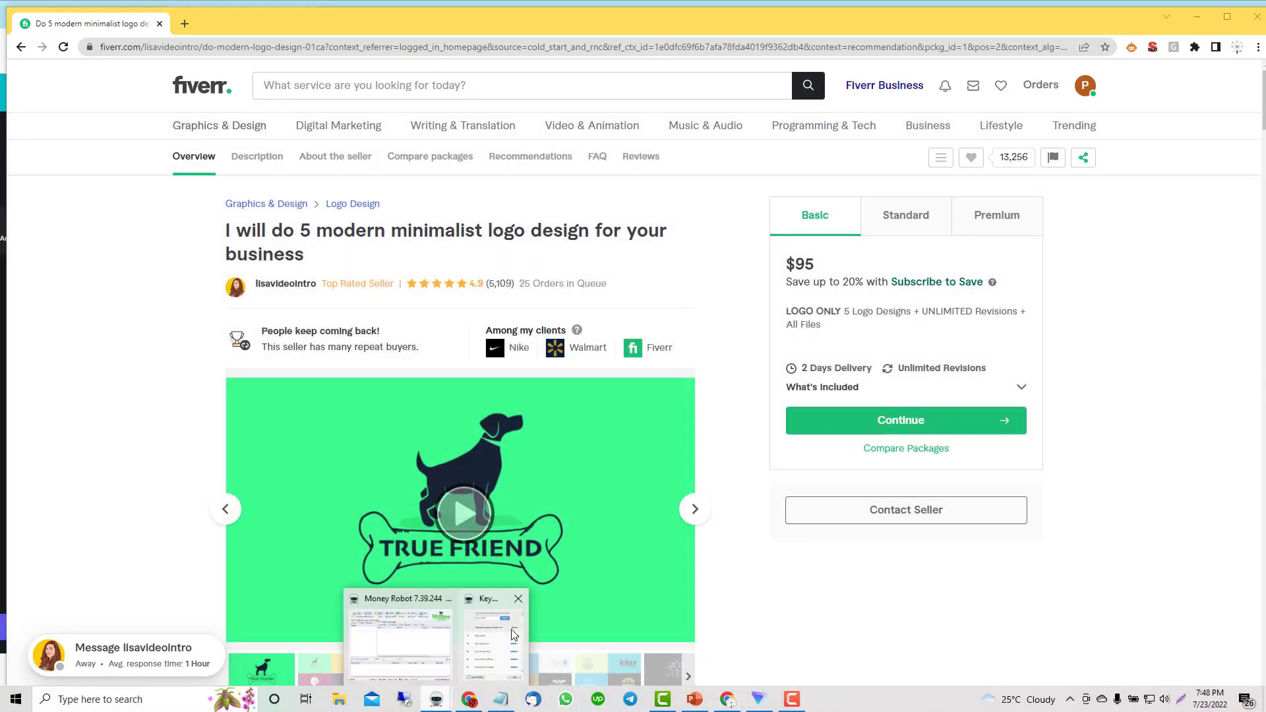
pyautogui.click(504, 581)
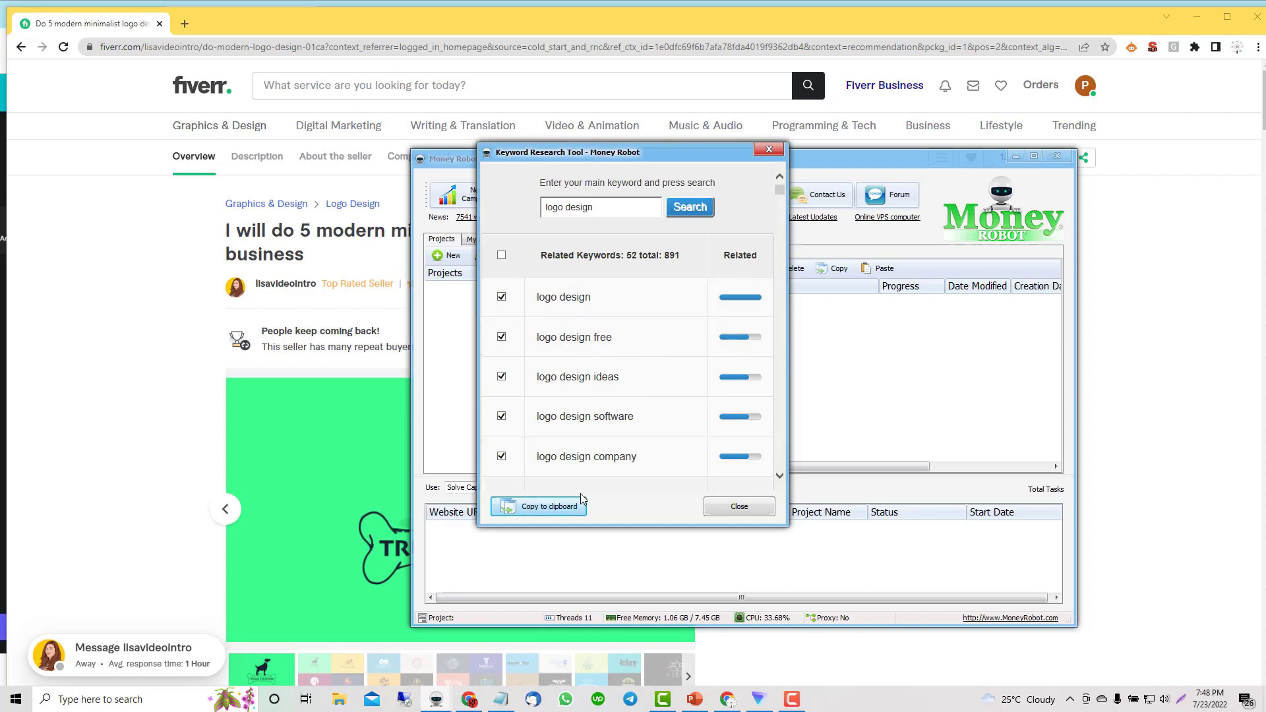
pyautogui.click(576, 514)
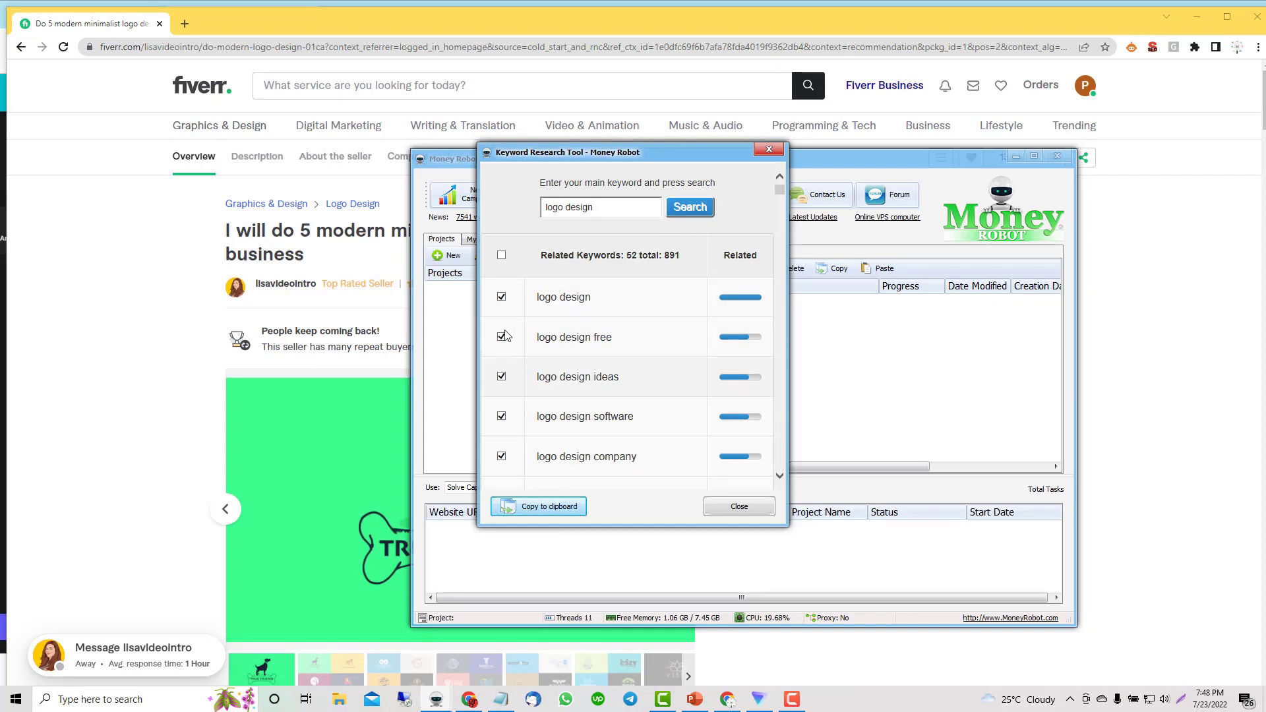
pyautogui.click(474, 205)
pyautogui.click(474, 198)
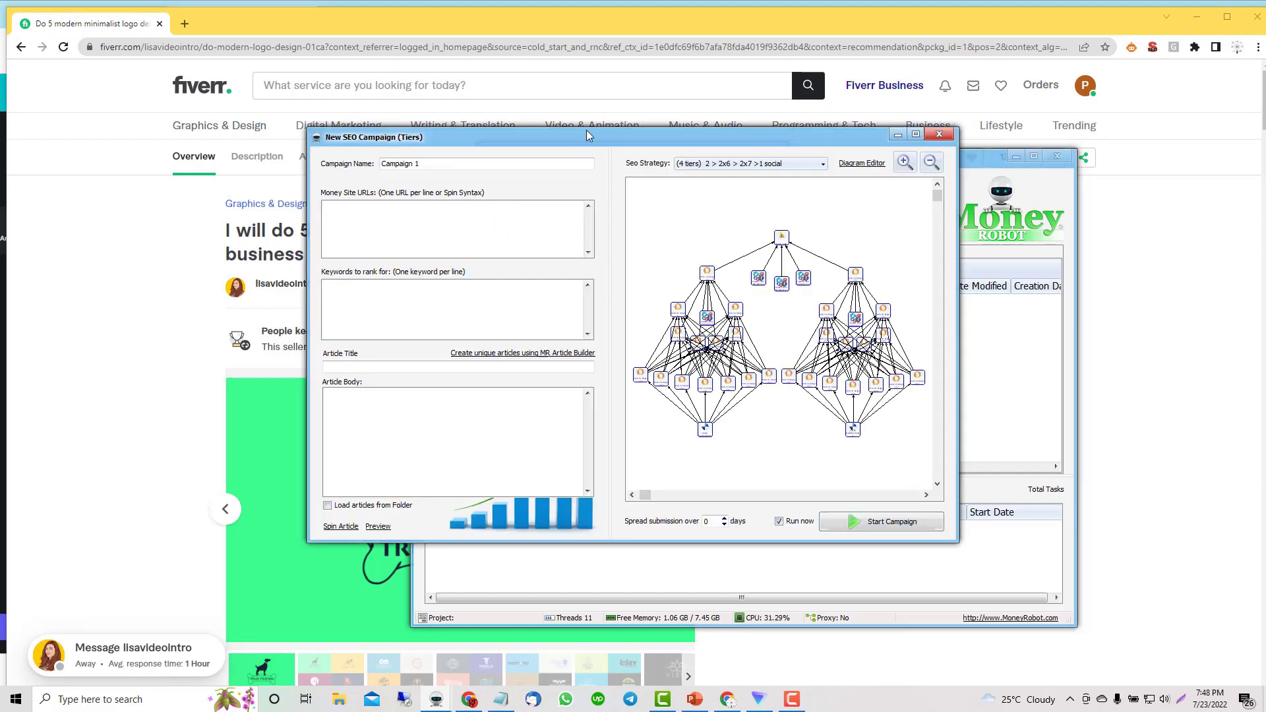
# Step: Rename the campaign to 'fiverr logo 1'
pyautogui.moveTo(588, 136); pyautogui.dragTo(693, 177)
pyautogui.doubleClick(548, 201)
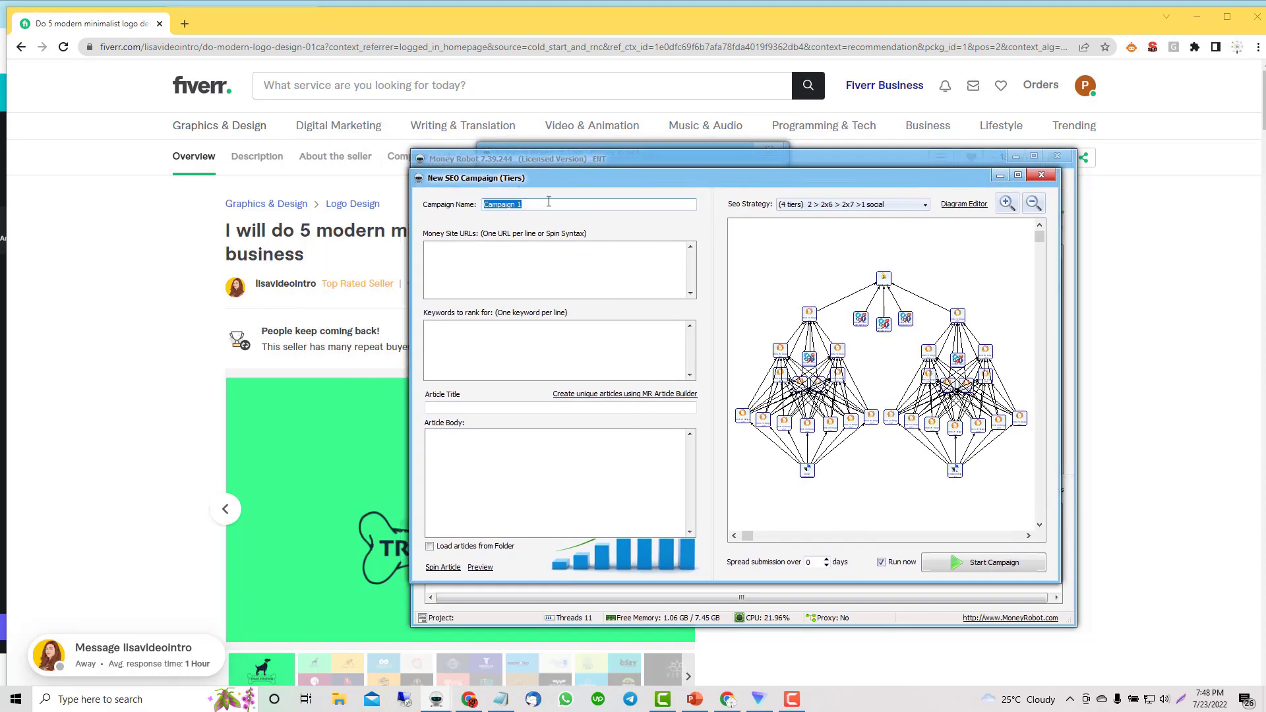
pyautogui.write('fiverr logo 1')
# Step: Reveal the advanced campaign fields and open the account creation options
pyautogui.rightClick(687, 221)
pyautogui.click(722, 229)
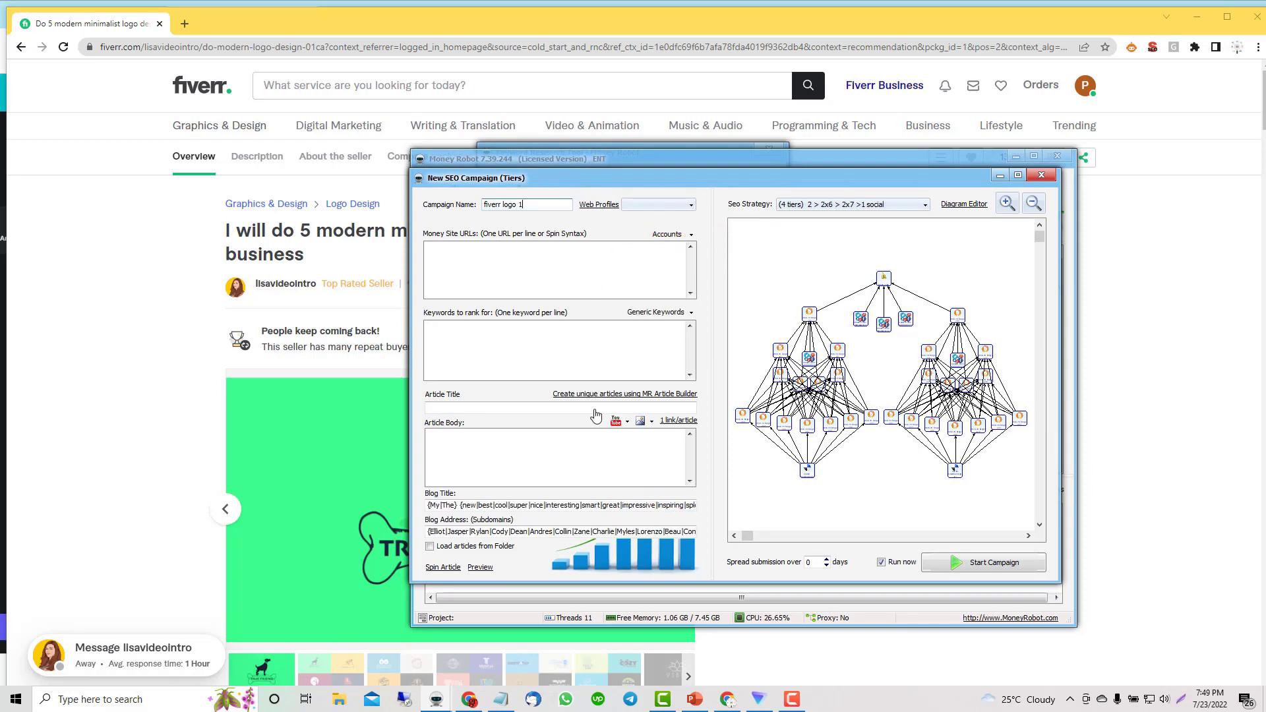
pyautogui.click(677, 240)
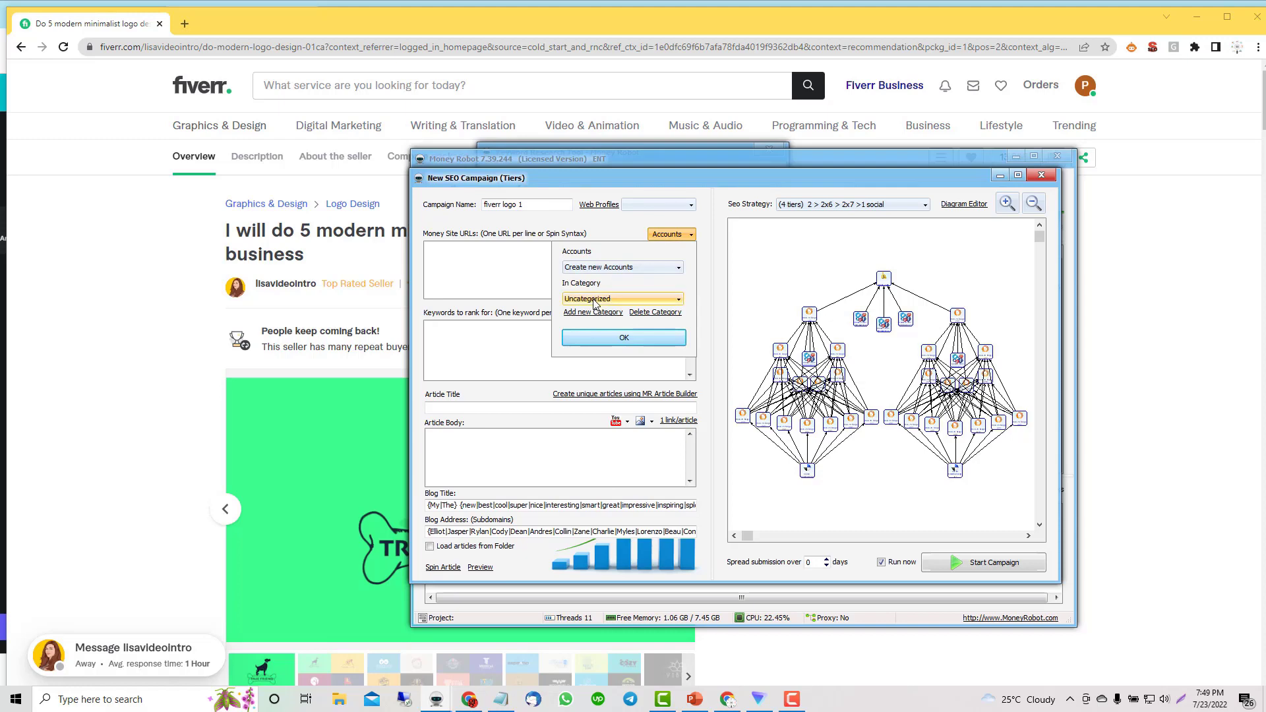
pyautogui.click(186, 287)
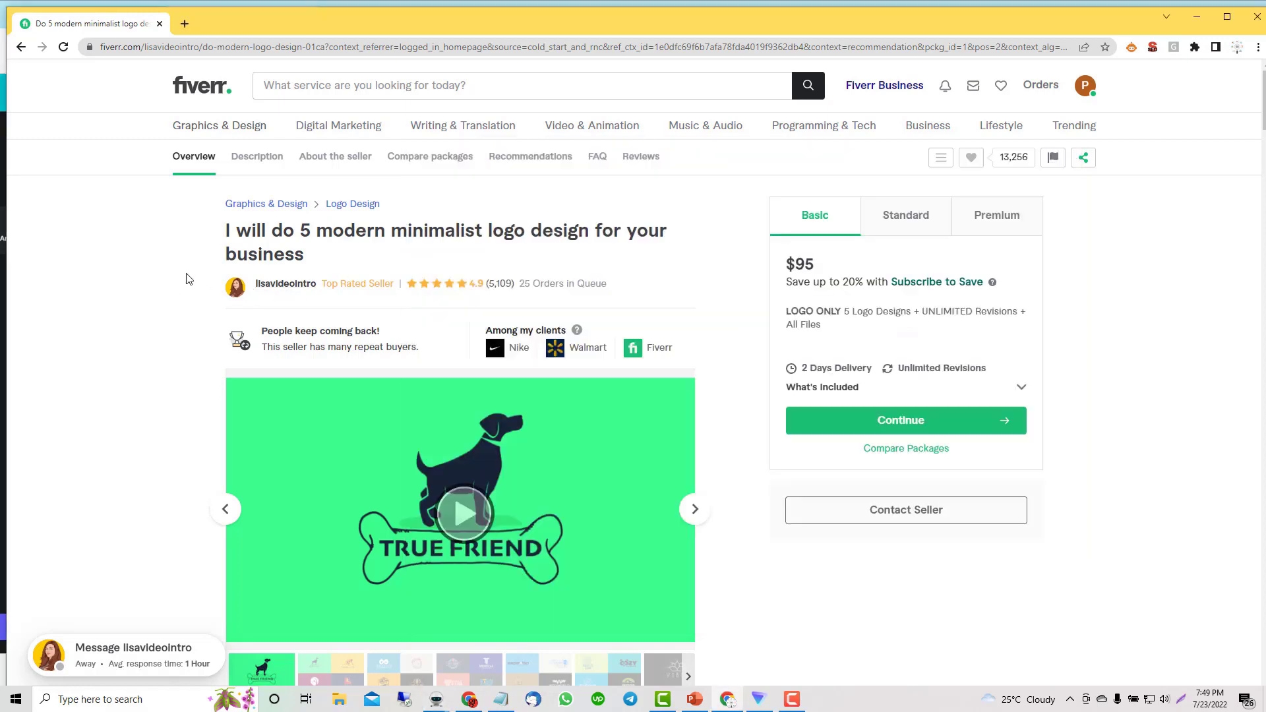
# Step: Search Fiverr gigs for 'logo design minimalist' and select the search term
pyautogui.click(339, 91)
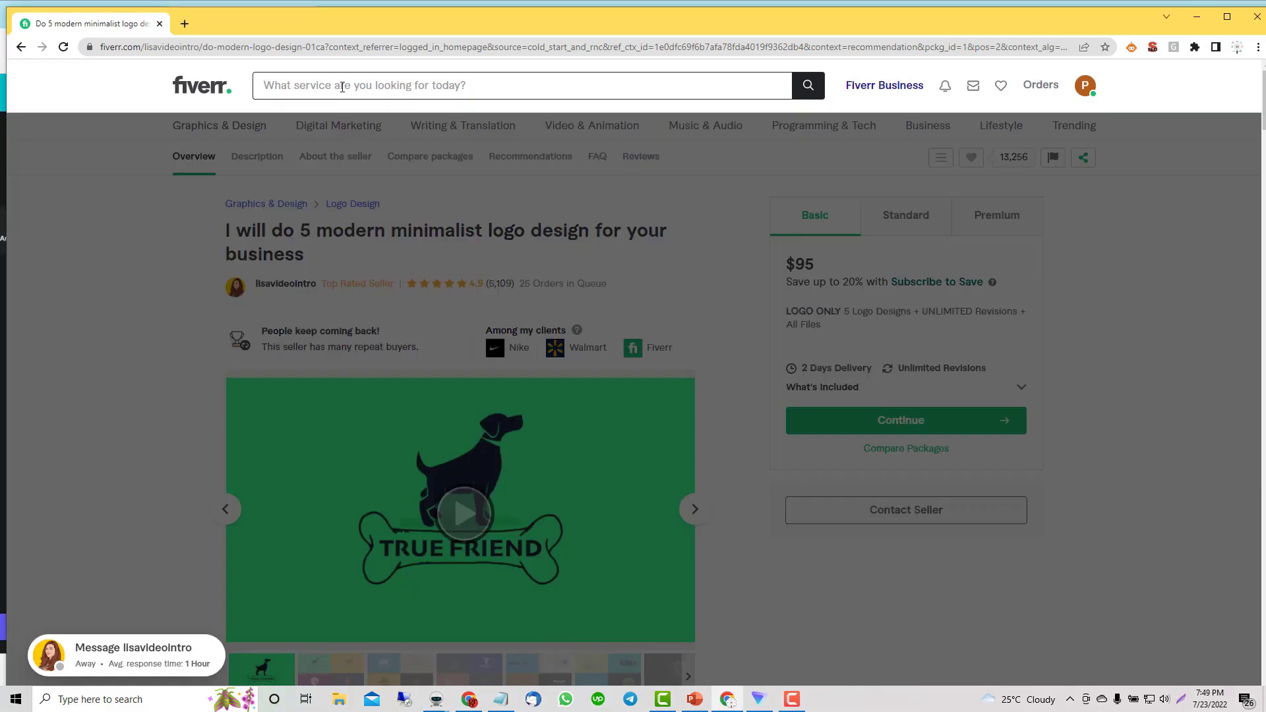
pyautogui.write('logo deso')
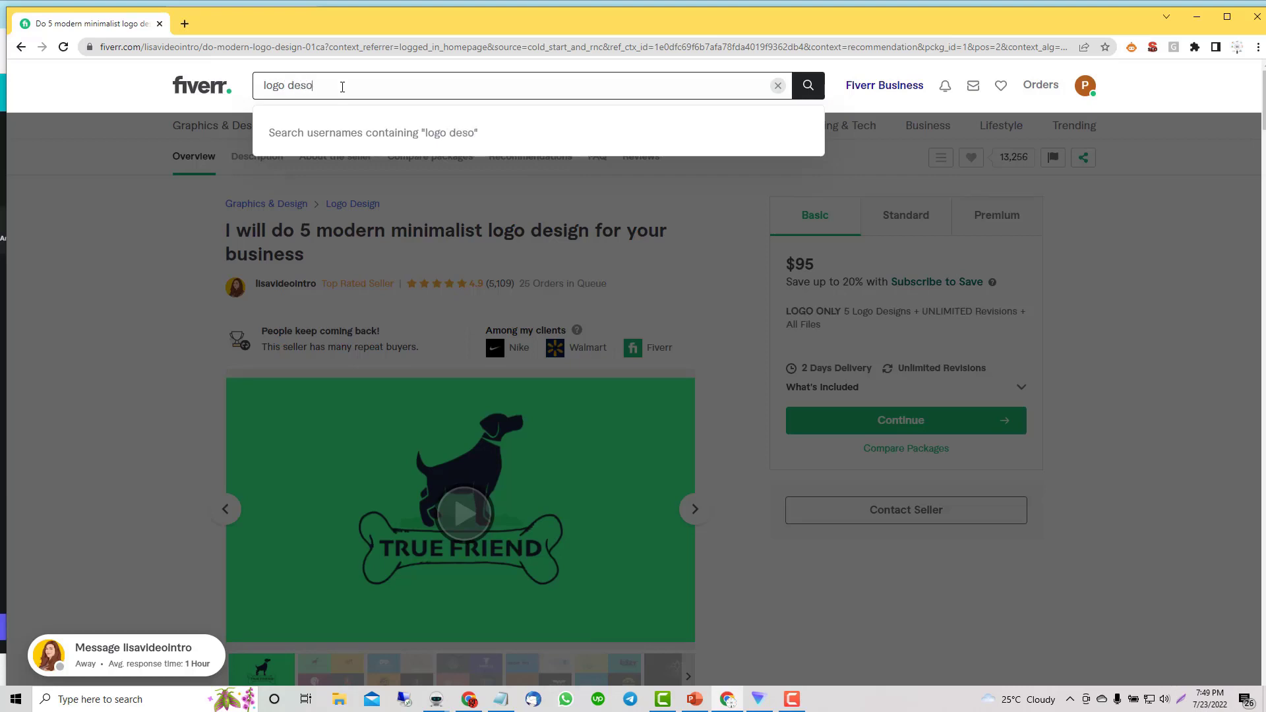
pyautogui.press('BackSpace')
pyautogui.write('i')
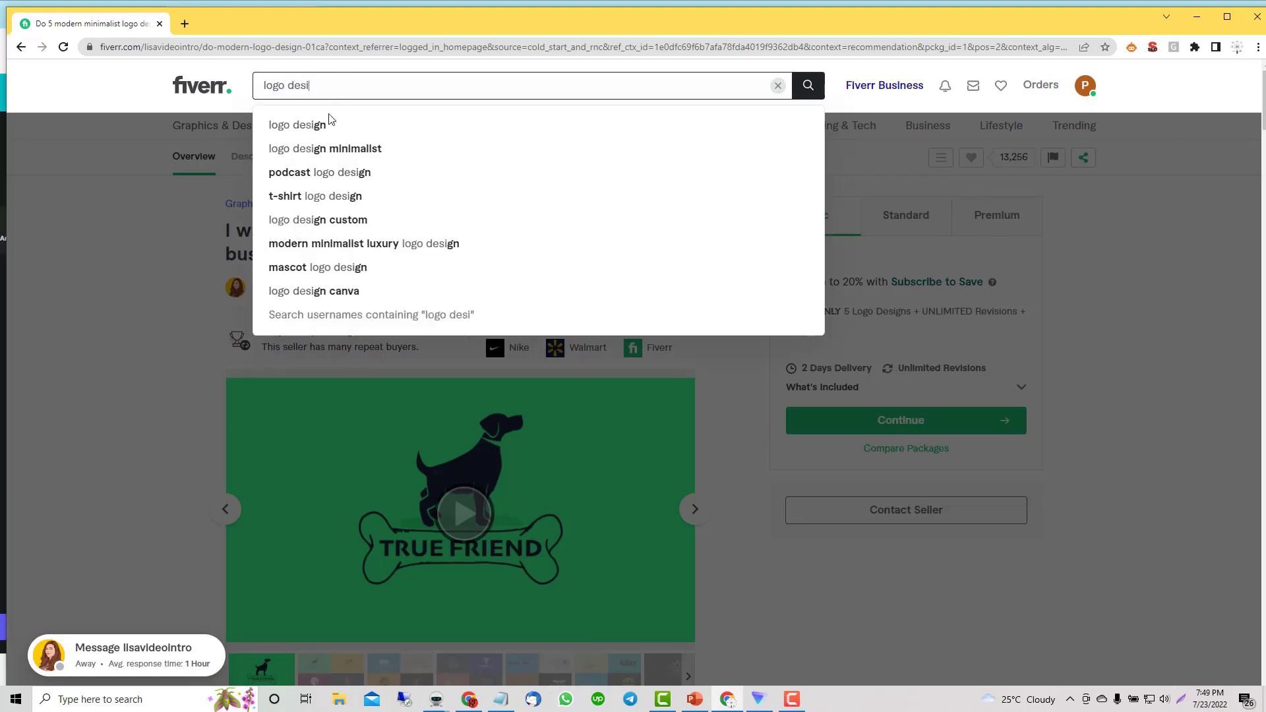
pyautogui.click(336, 149)
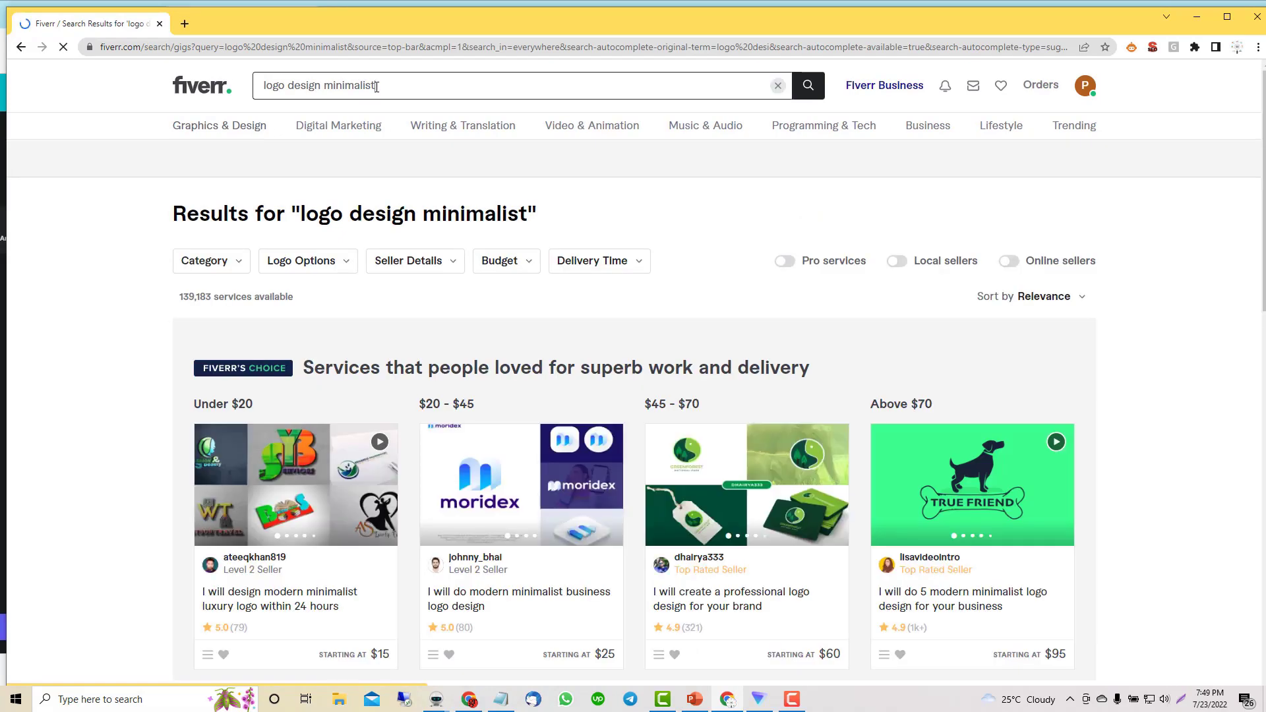
pyautogui.click(376, 87)
pyautogui.hotkey('ctrl', 'c')
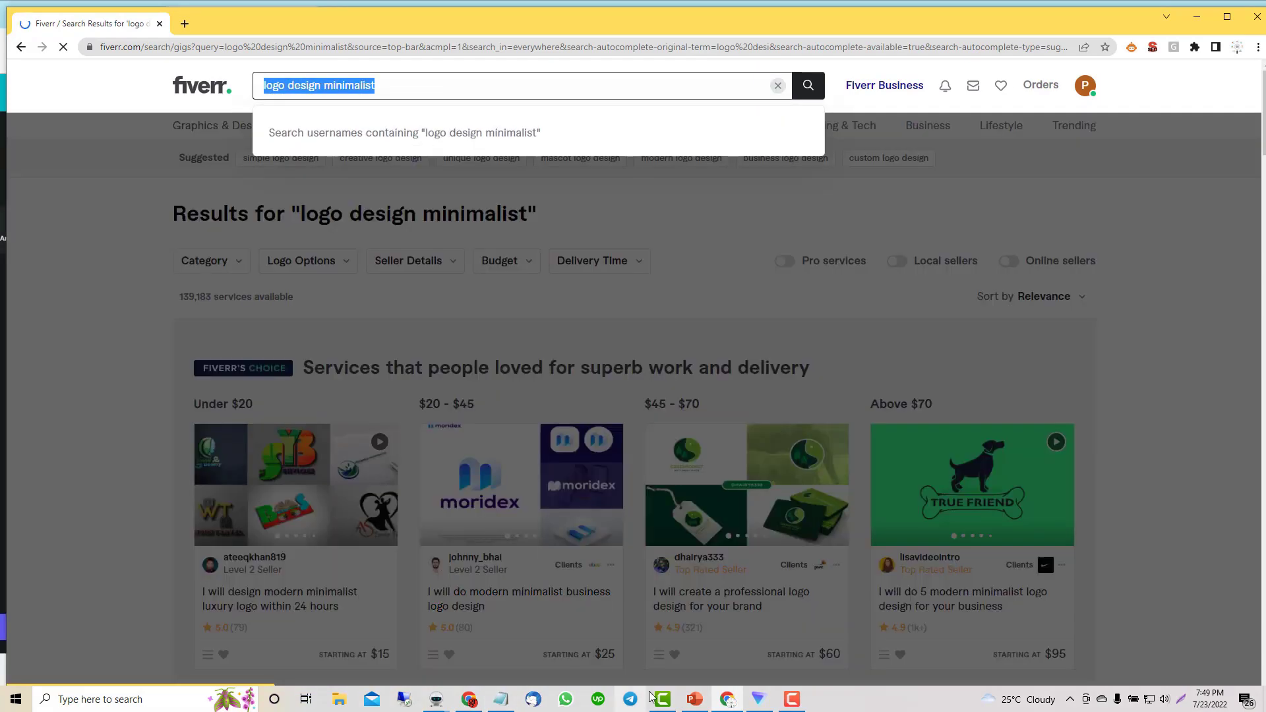
pyautogui.click(437, 699)
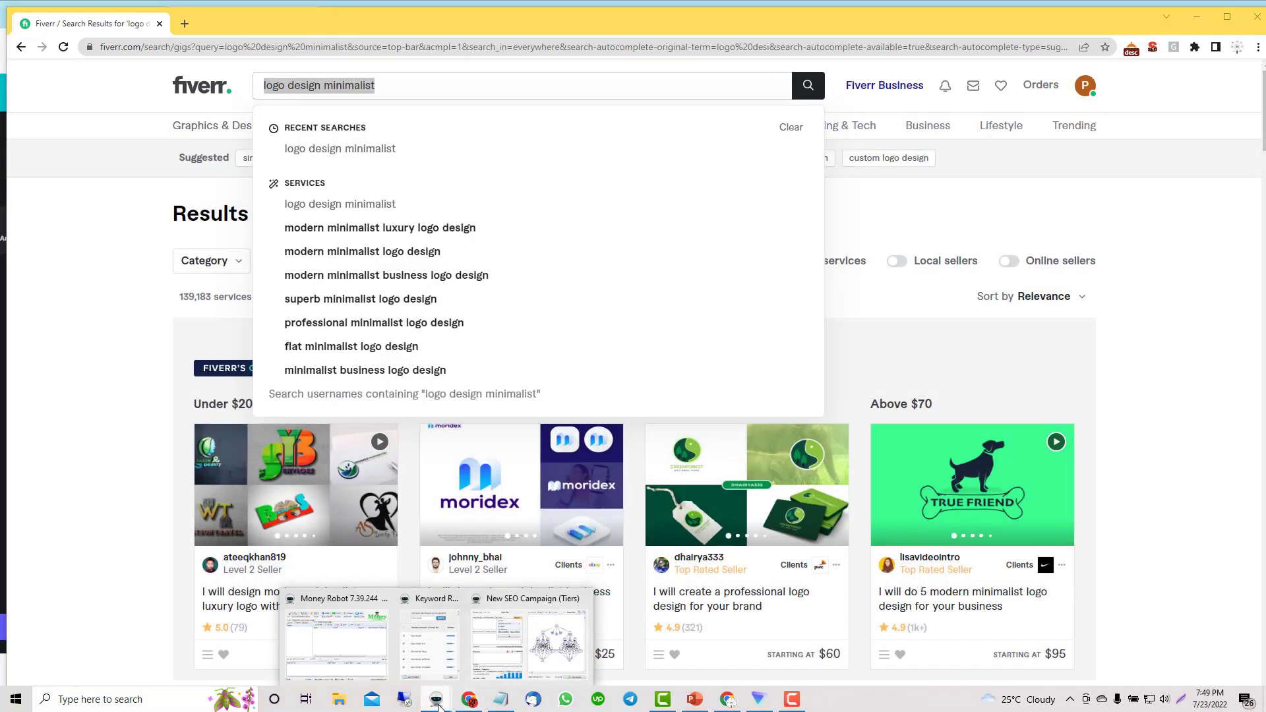
# Step: File new accounts under a new category named 'logo design minimalist'
pyautogui.click(478, 643)
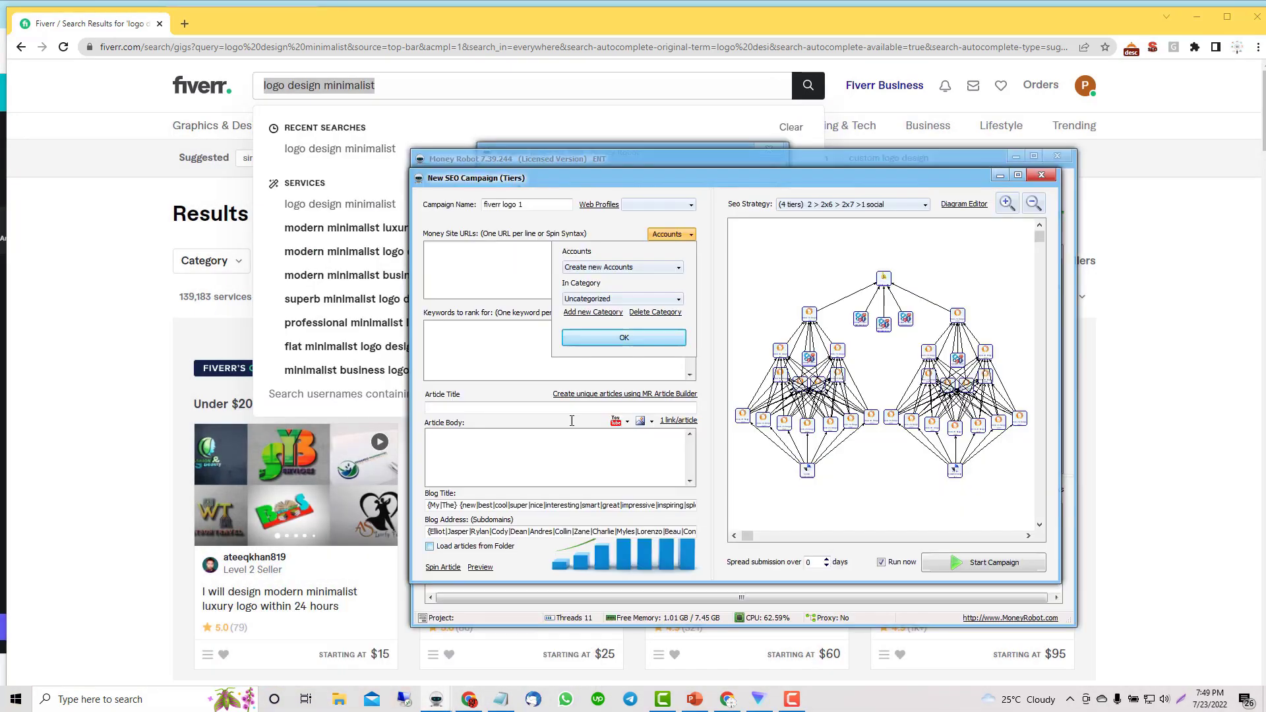
pyautogui.click(590, 313)
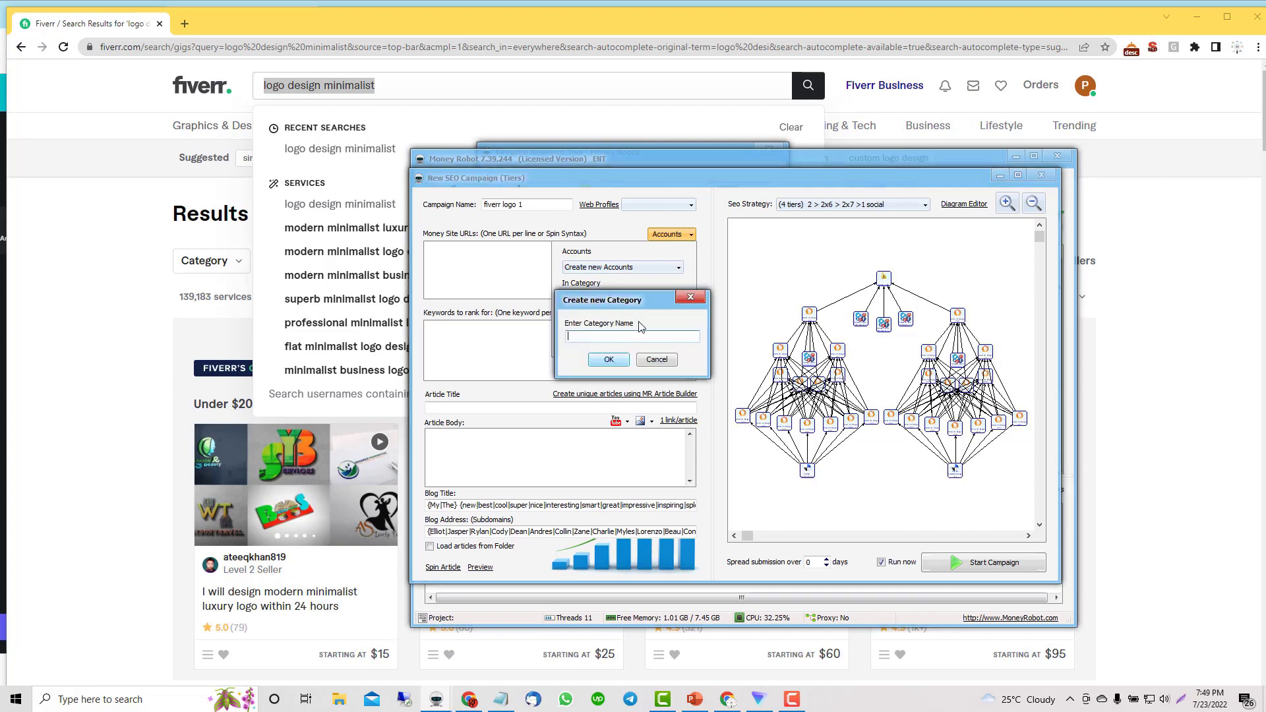
pyautogui.hotkey('ctrl', 'v')
pyautogui.click(609, 359)
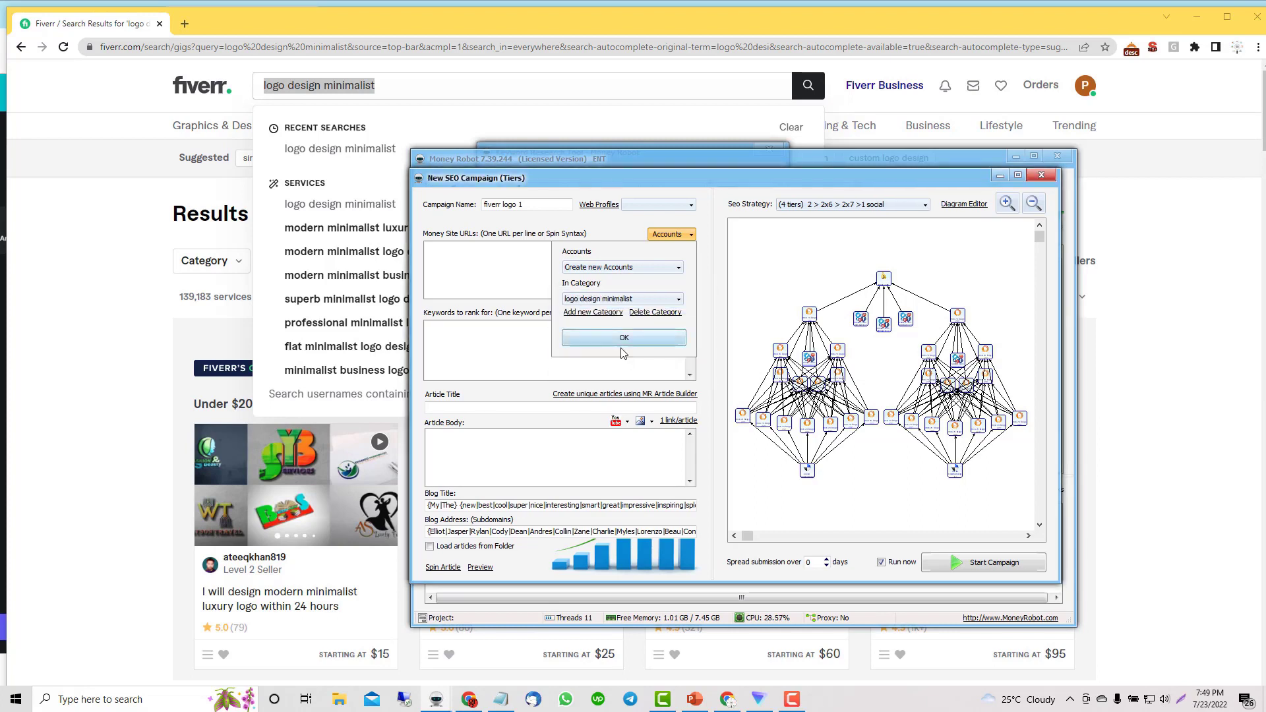
pyautogui.click(619, 348)
# Step: Delete the two holisticlifestyle lines from Generic Keywords and save at 50%
pyautogui.click(656, 317)
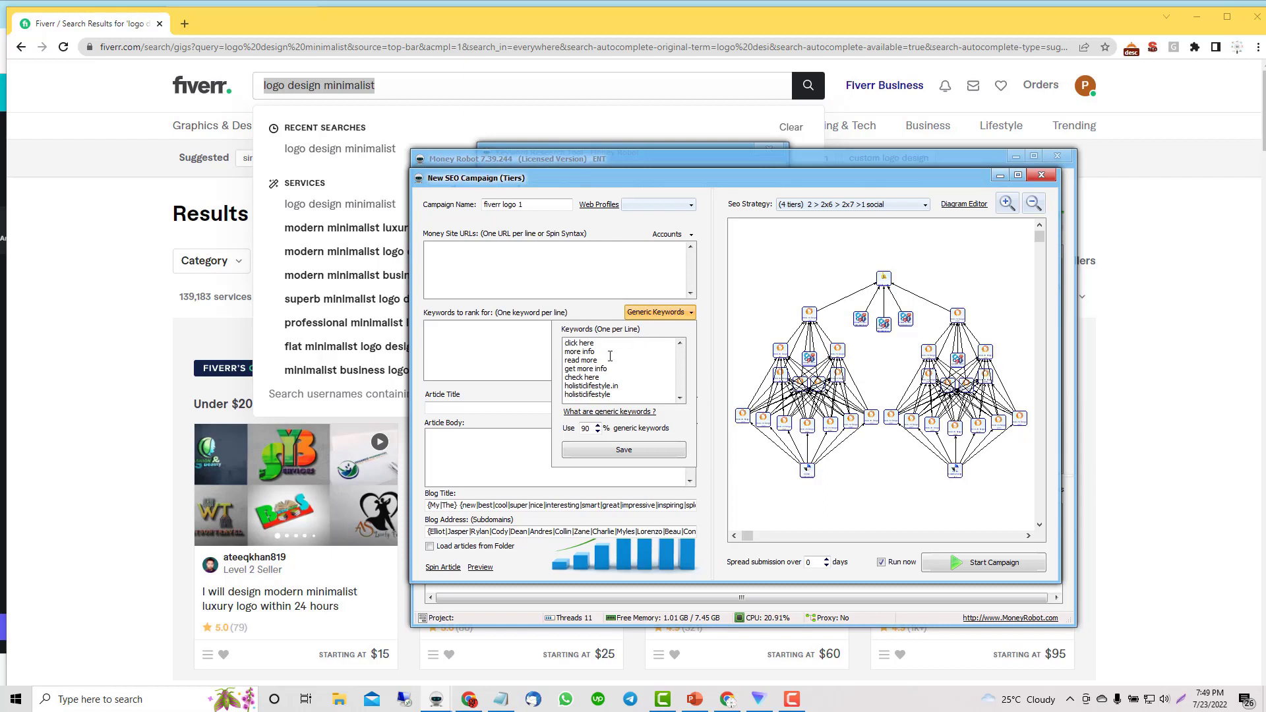
pyautogui.moveTo(620, 394); pyautogui.dragTo(552, 384)
pyautogui.press('Delete')
pyautogui.doubleClick(587, 429)
pyautogui.click(604, 455)
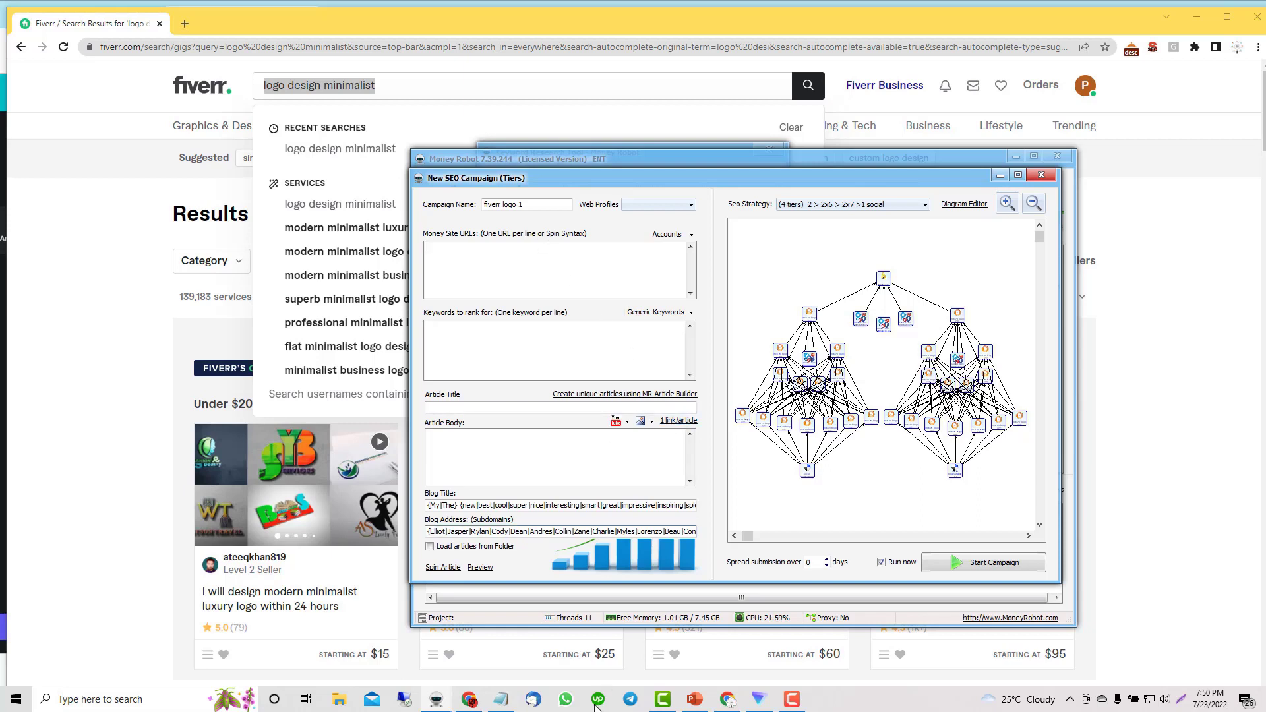
# Step: Paste fiverr.com/share/IDNUMBER from the notes into the Money Site URLs field
pyautogui.click(500, 699)
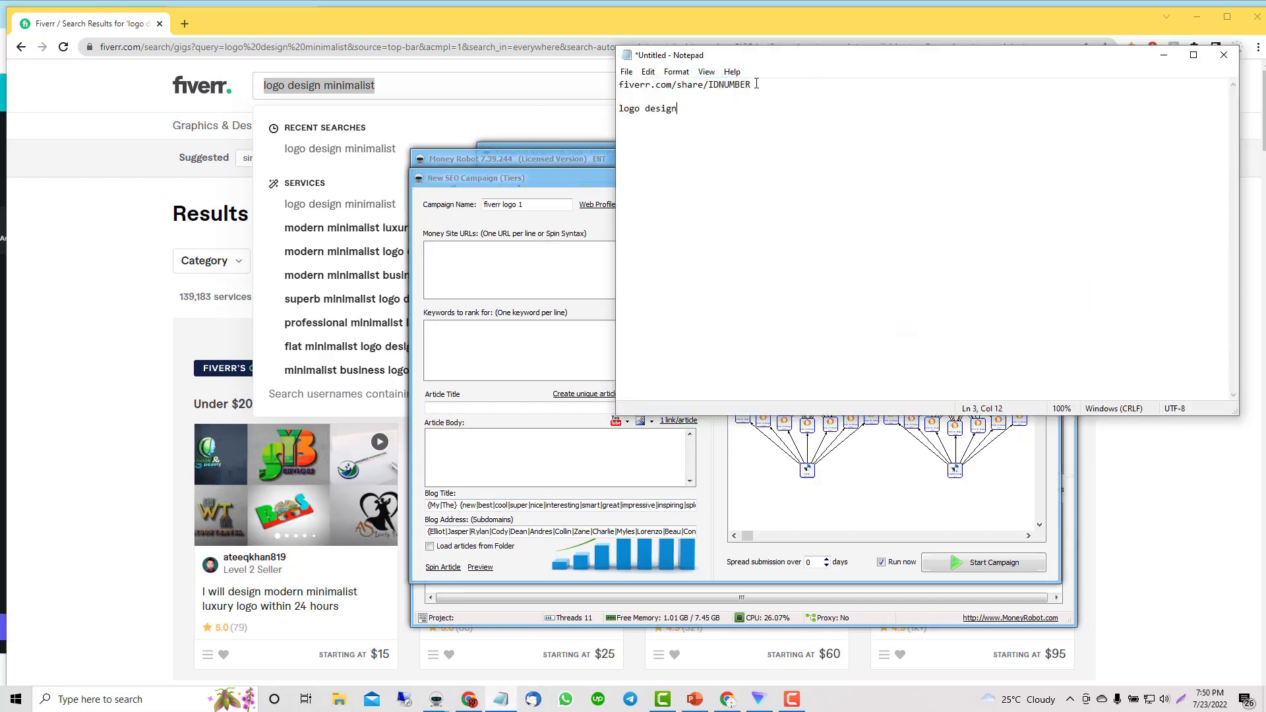
pyautogui.moveTo(755, 84); pyautogui.dragTo(614, 64)
pyautogui.hotkey('ctrl', 'c')
pyautogui.click(477, 262)
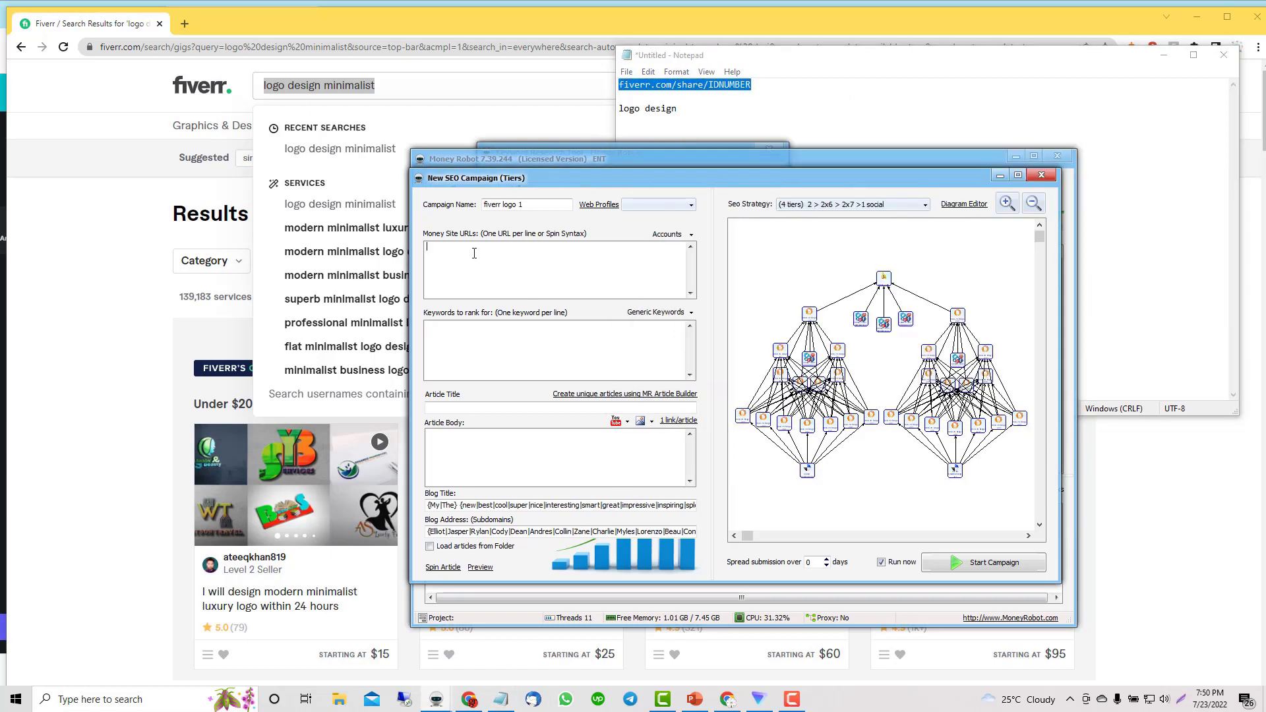
pyautogui.hotkey('ctrl', 'v')
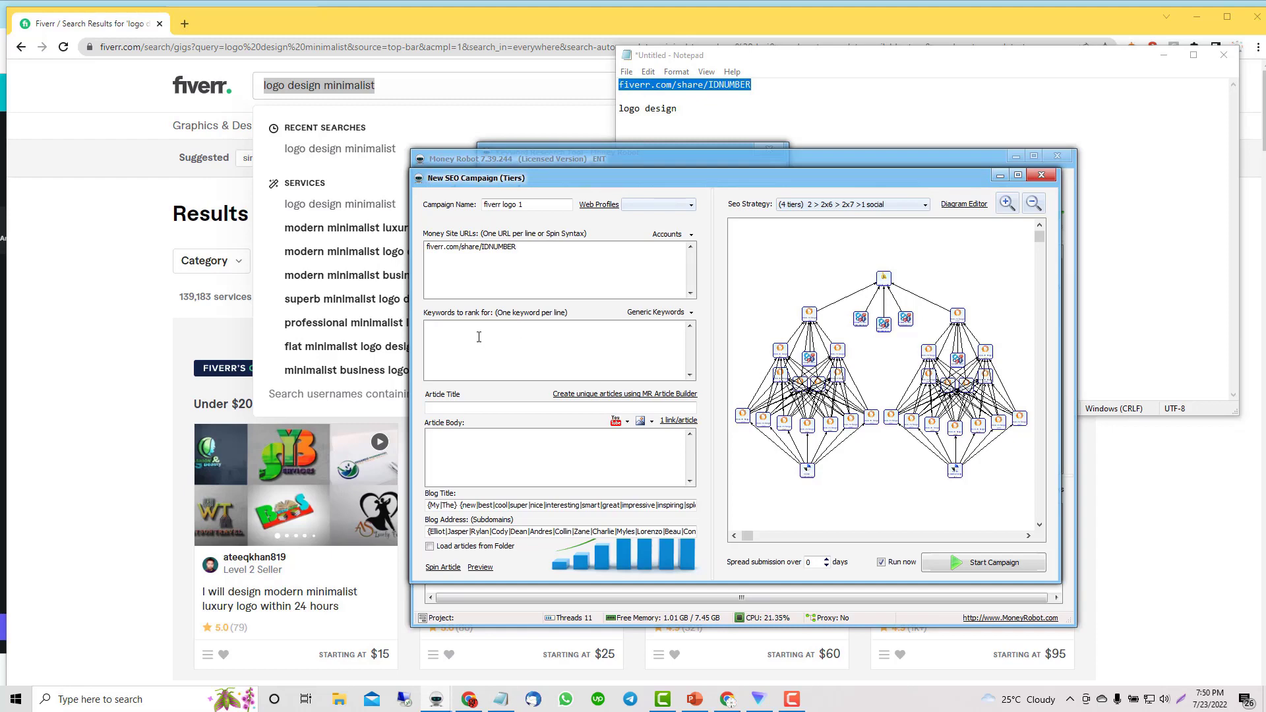
pyautogui.click(397, 86)
pyautogui.moveTo(398, 87); pyautogui.dragTo(230, 67)
pyautogui.hotkey('ctrl', 'c')
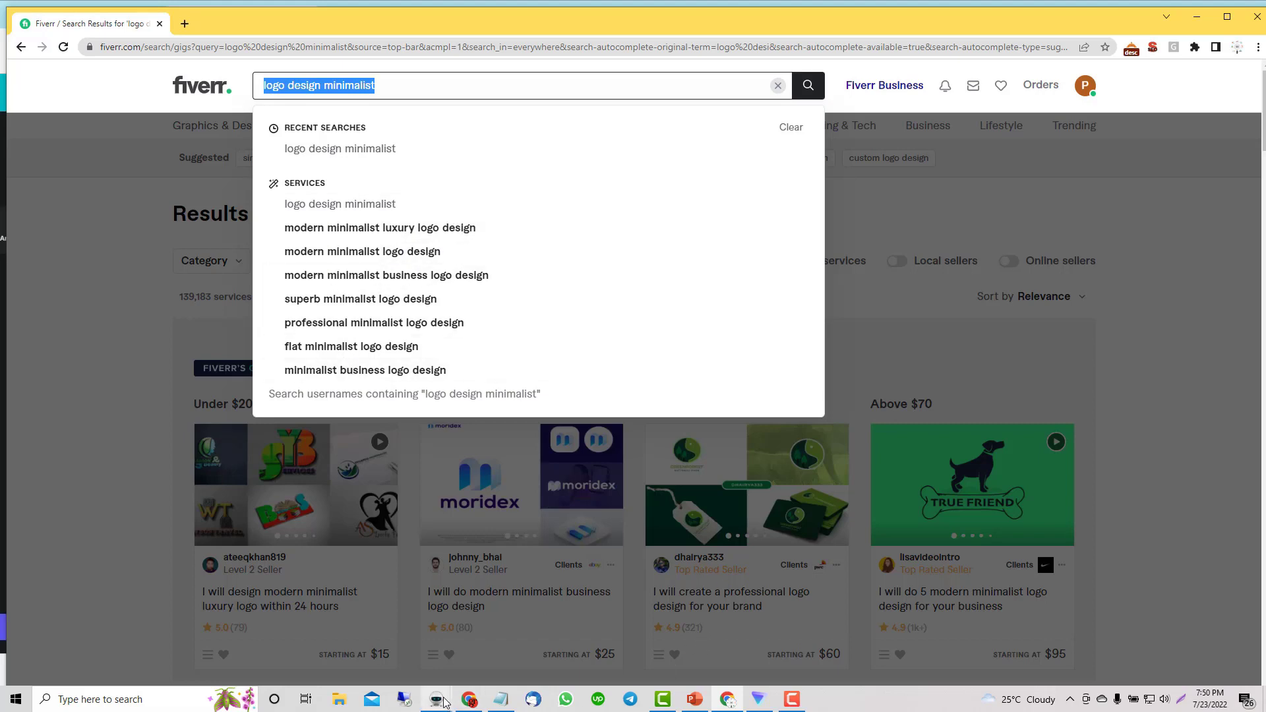
# Step: Confirm new accounts still go into the 'logo design minimalist' category
pyautogui.moveTo(437, 699)
pyautogui.click(501, 649)
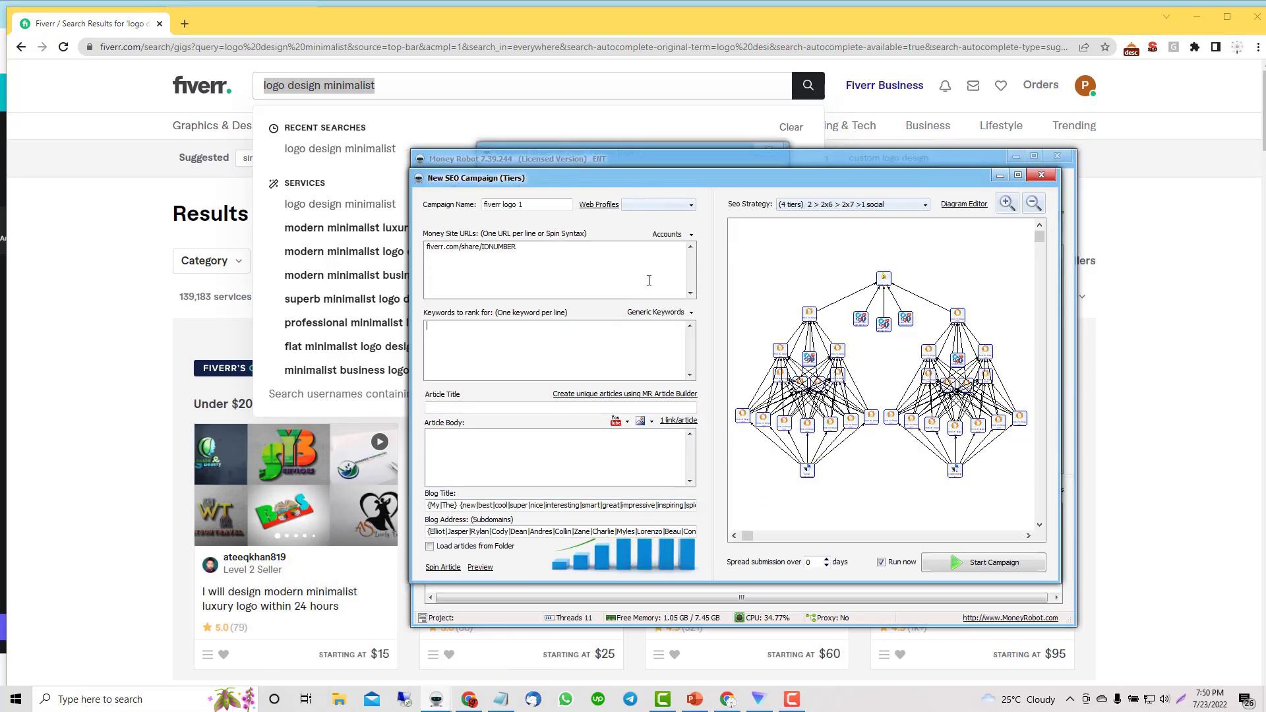
pyautogui.click(669, 235)
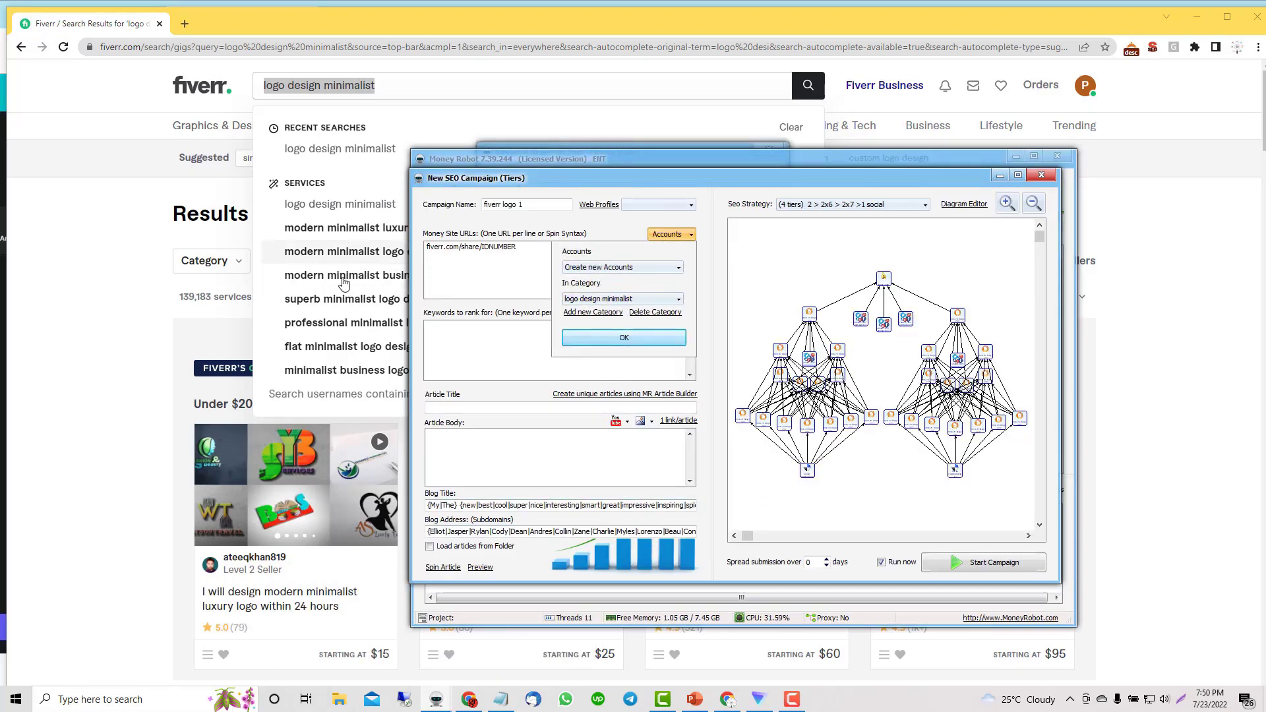
pyautogui.click(610, 338)
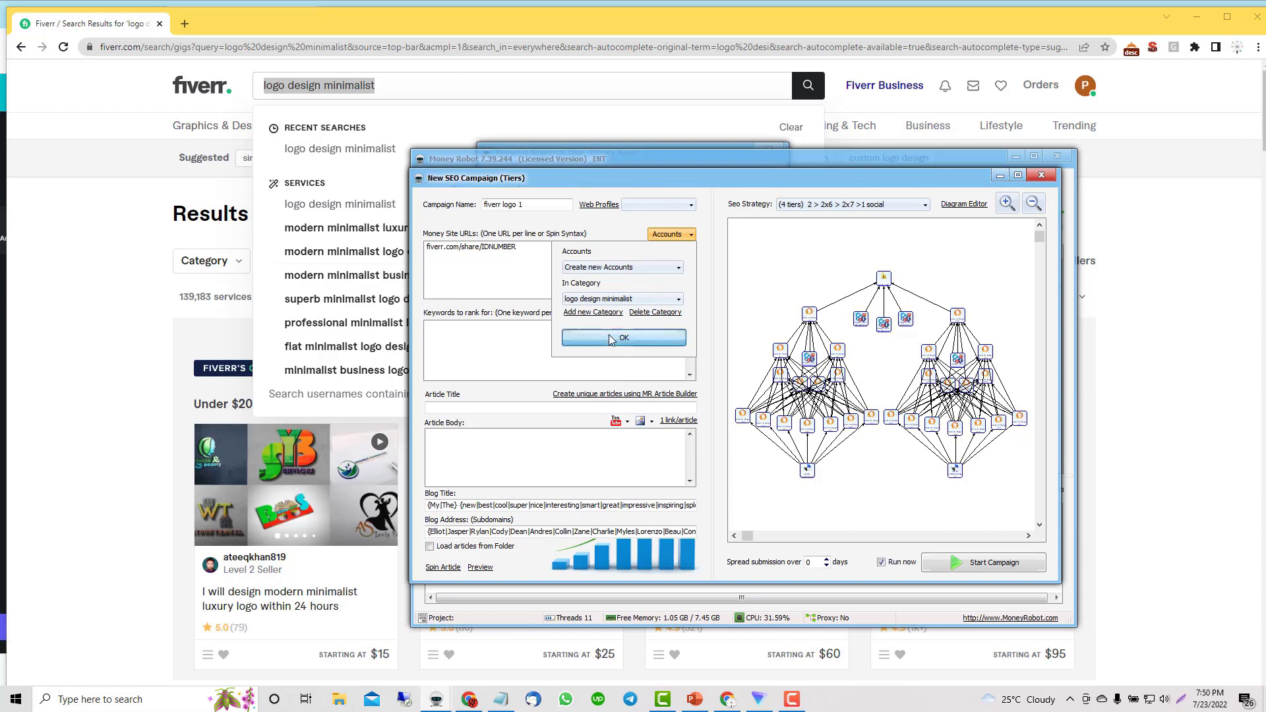
# Step: Enter keywords 'logo design minimalist' and 'modern minimalist luxury logo design', then build unique articles
pyautogui.click(463, 335)
pyautogui.hotkey('ctrl', 'v')
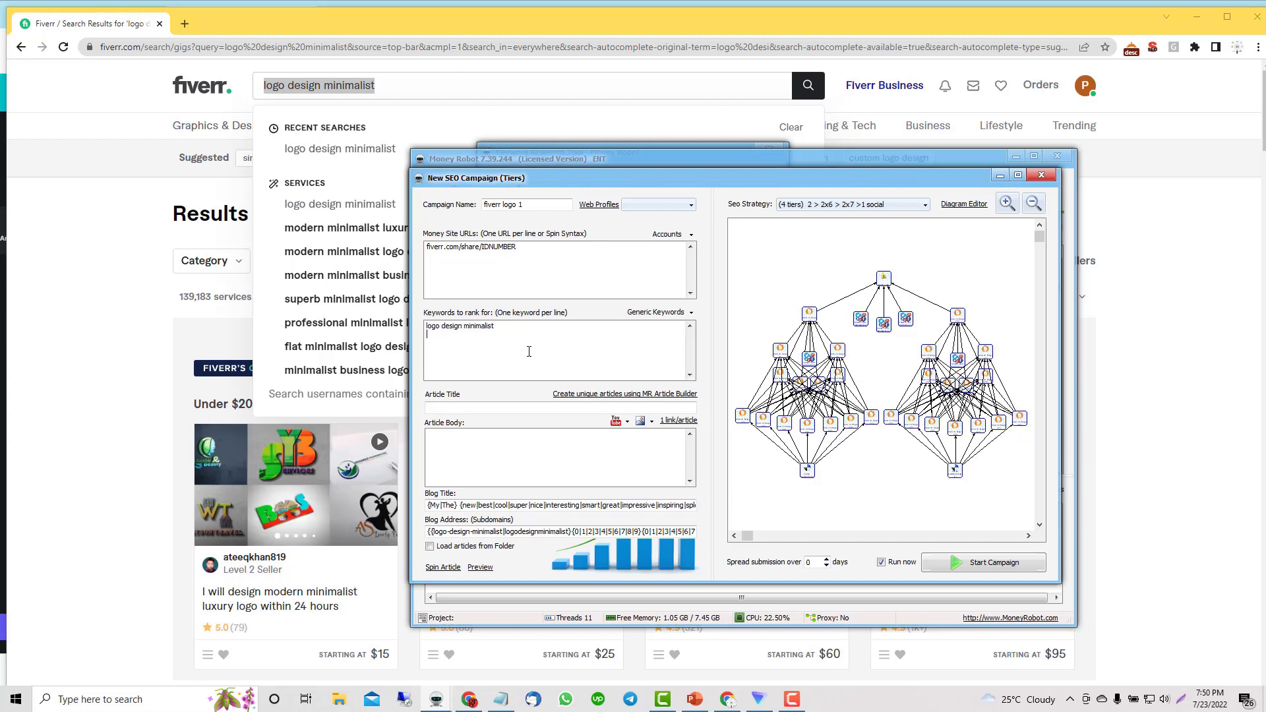
pyautogui.write('modern min')
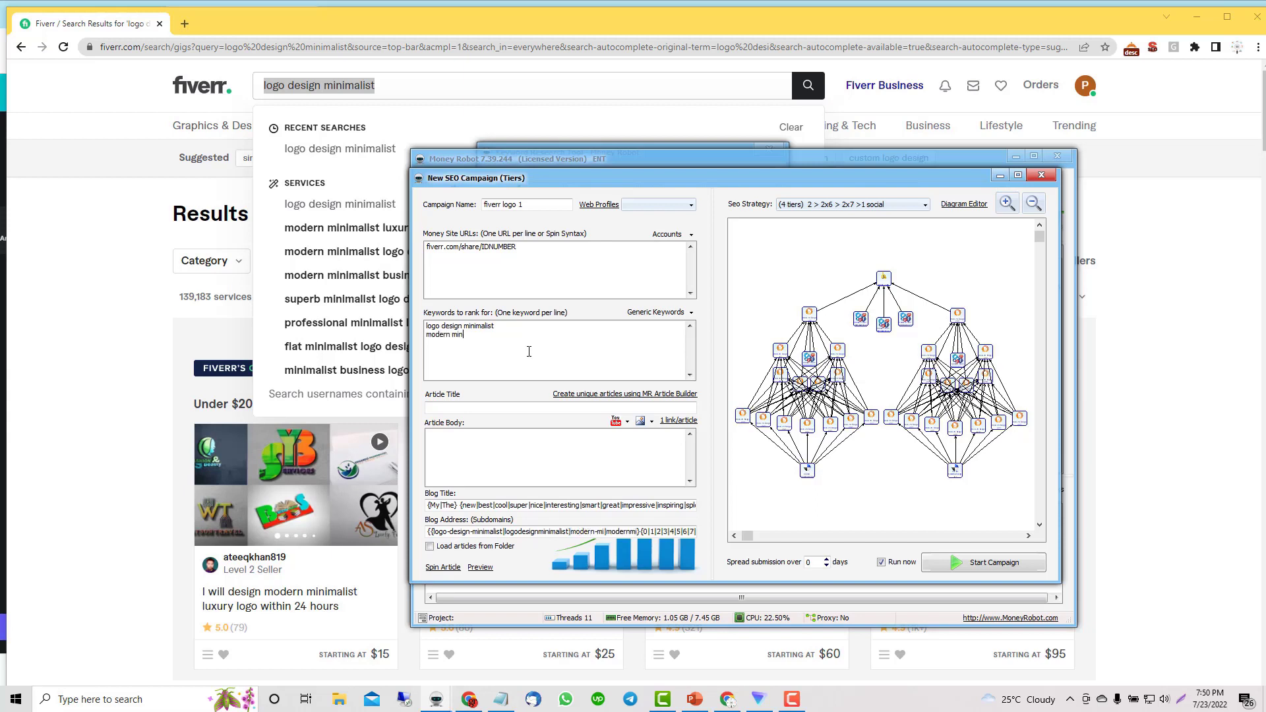
pyautogui.write('imalist luxury logo design')
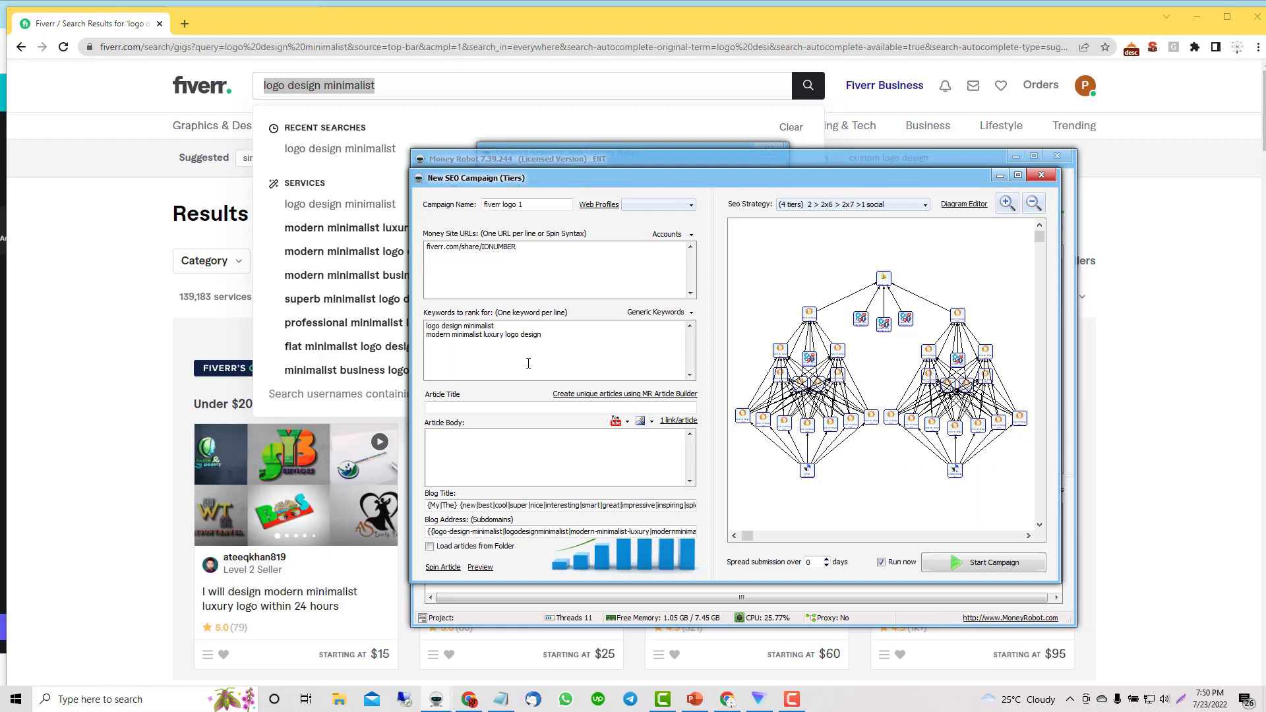
pyautogui.click(590, 393)
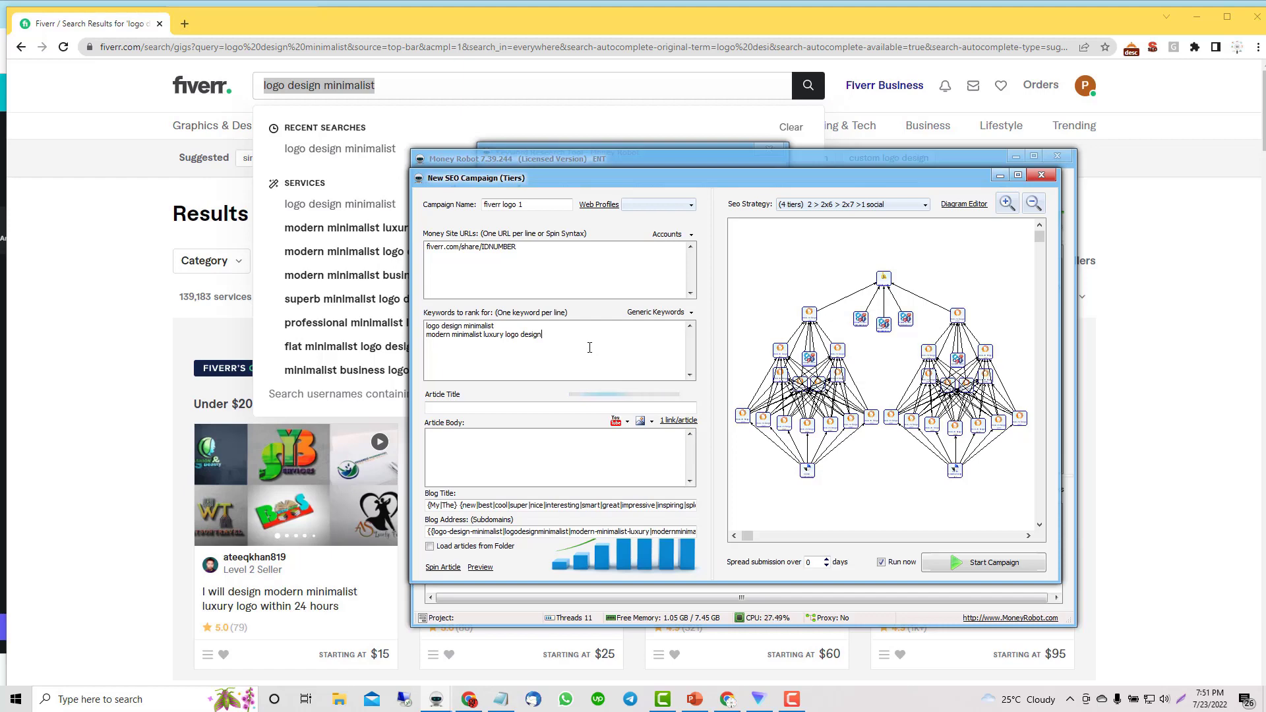
# Step: Choose the 'Triumph Power - High Competition - 4 blog network' SEO strategy
pyautogui.click(831, 210)
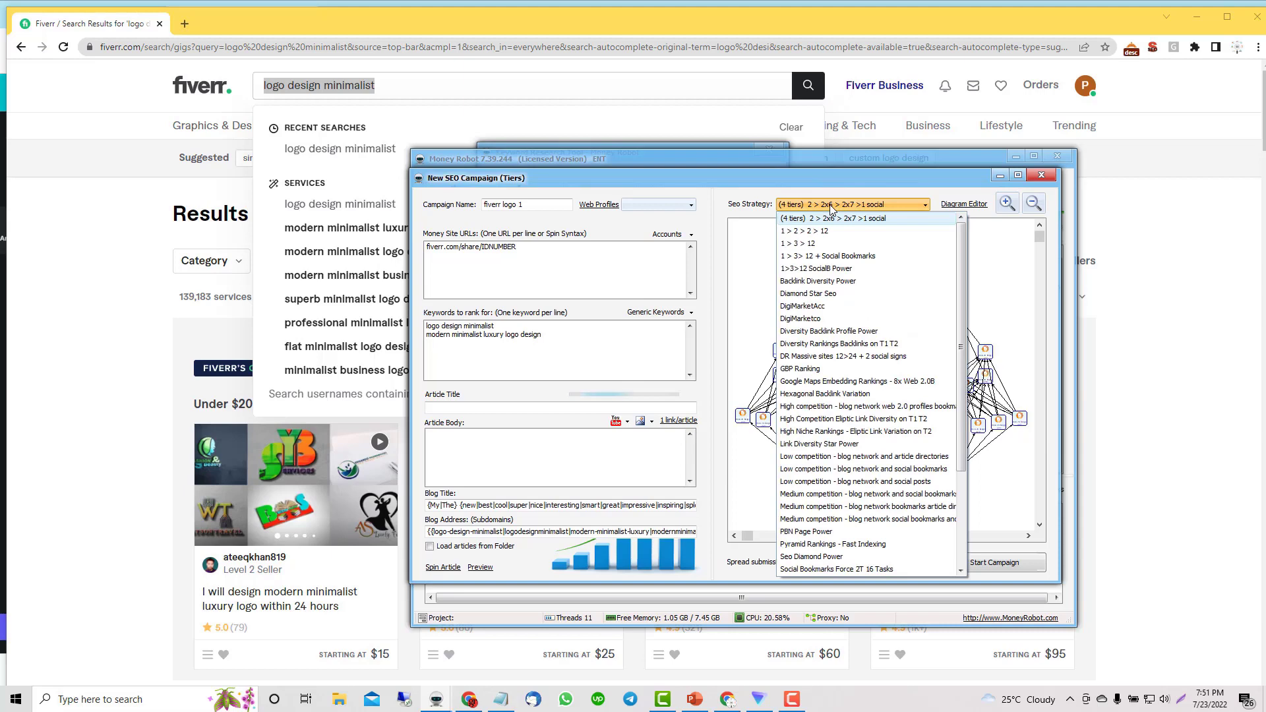
pyautogui.click(830, 257)
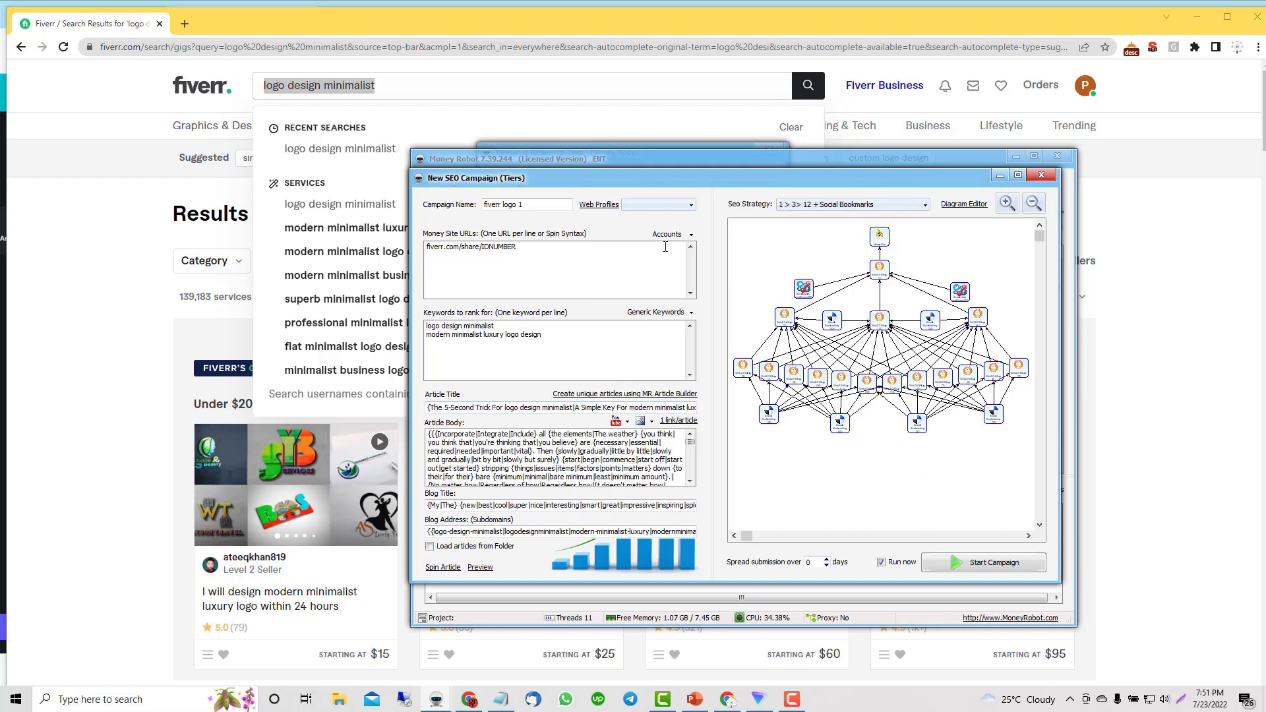
pyautogui.click(854, 206)
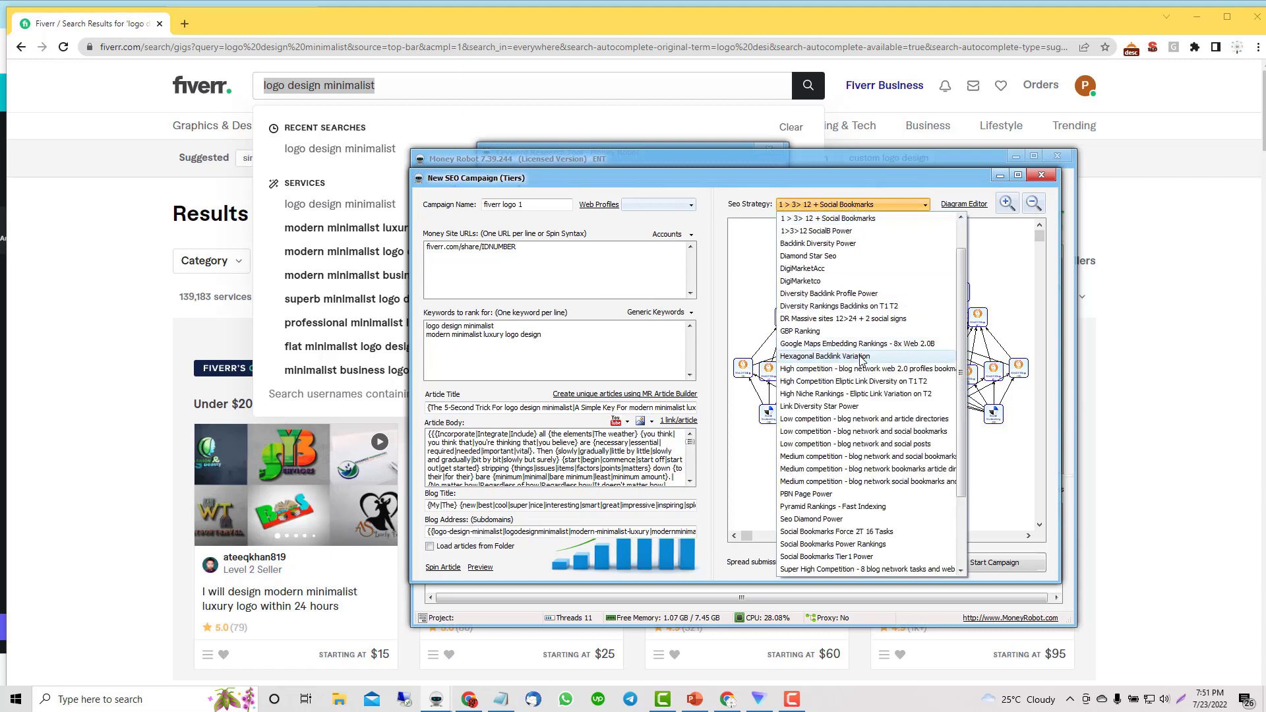
pyautogui.moveTo(961, 440); pyautogui.dragTo(963, 491)
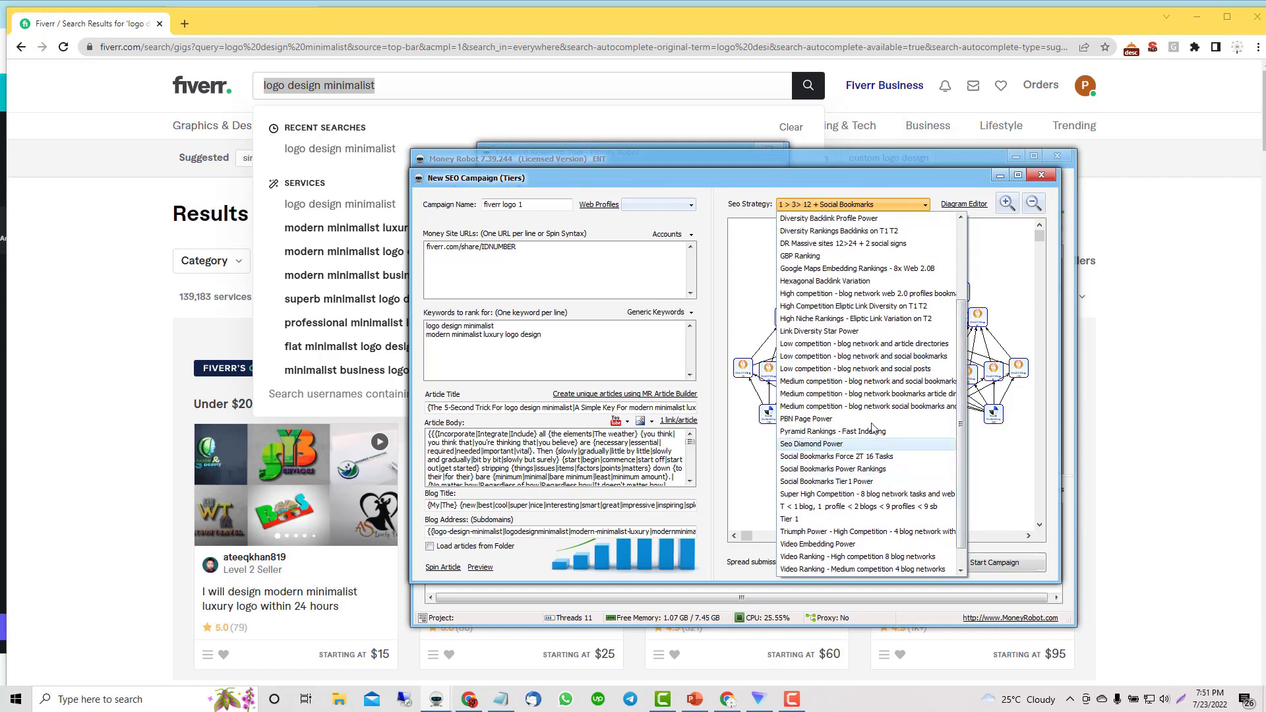
pyautogui.click(821, 532)
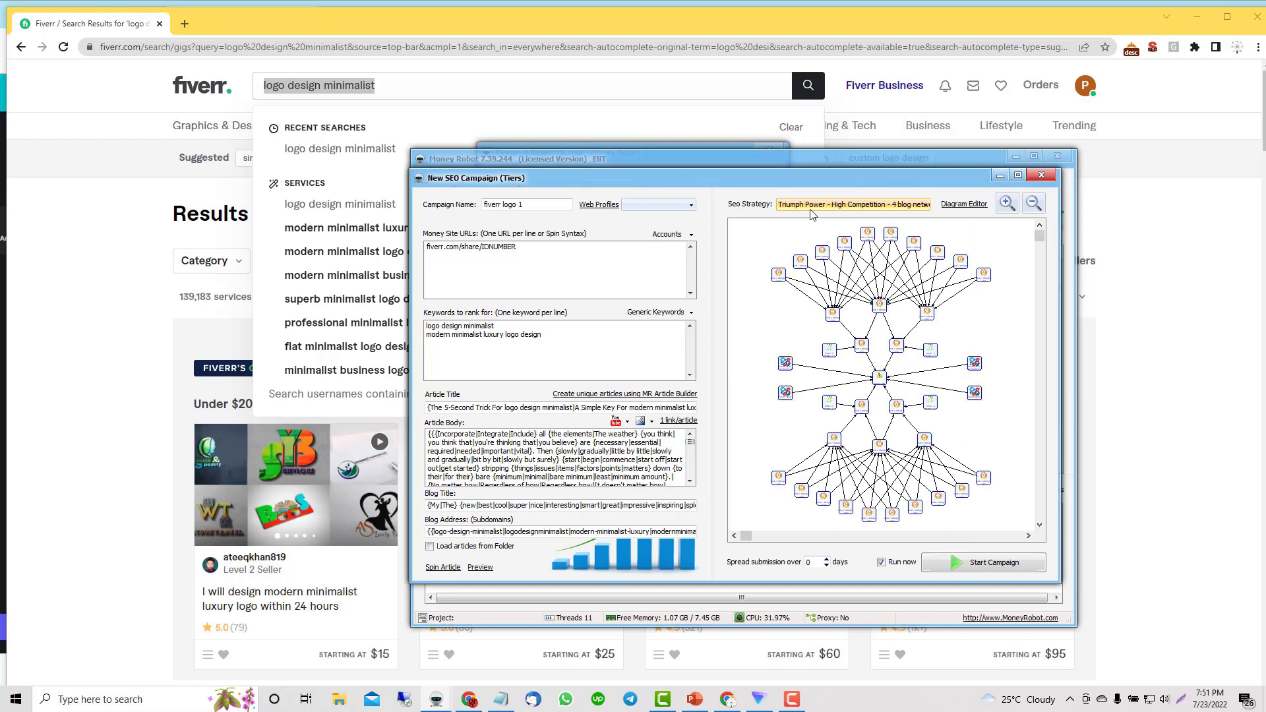
# Step: In the Notepad notes, remove the old logo design note line
pyautogui.click(500, 699)
pyautogui.click(744, 116)
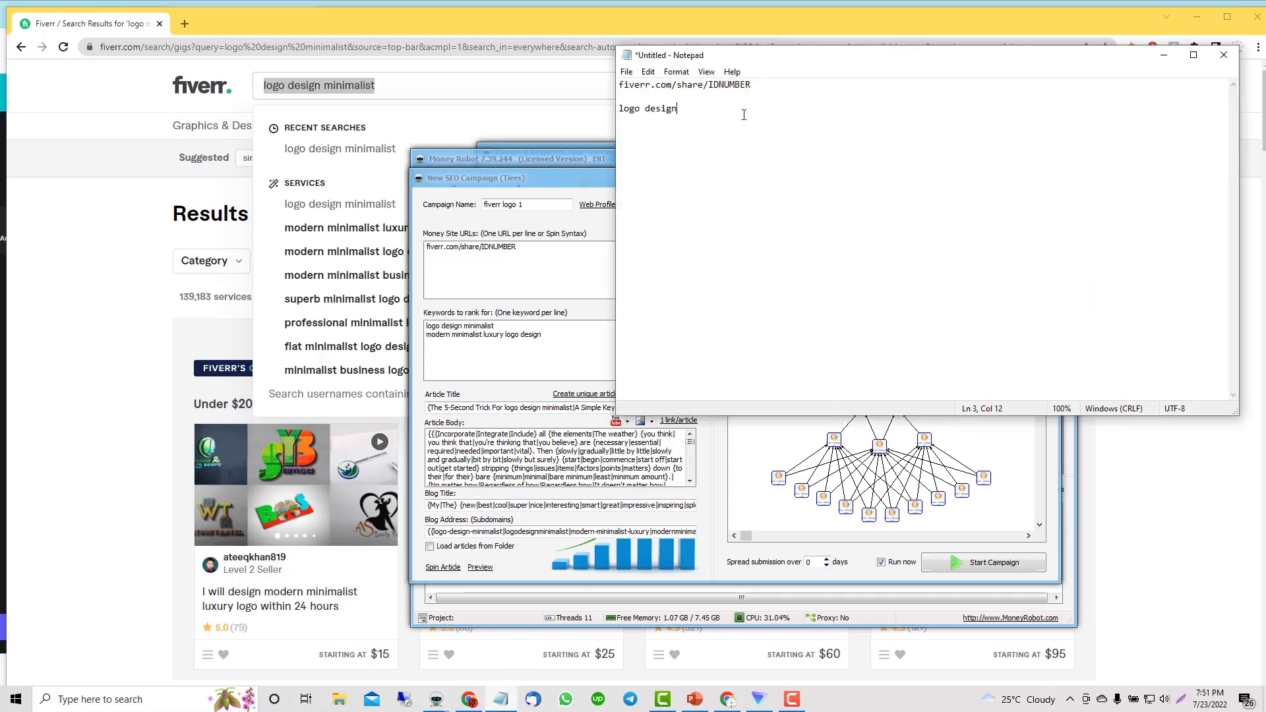
pyautogui.doubleClick(743, 115)
pyautogui.moveTo(744, 114); pyautogui.dragTo(755, 96)
pyautogui.press('Return')
# Step: Write '1 campaign> 1>3>12 + social Creating new accounts' and start the '2,3,4,5 campaign' line
pyautogui.write('1 campaign')
pyautogui.write('> 1>3>12 + soc')
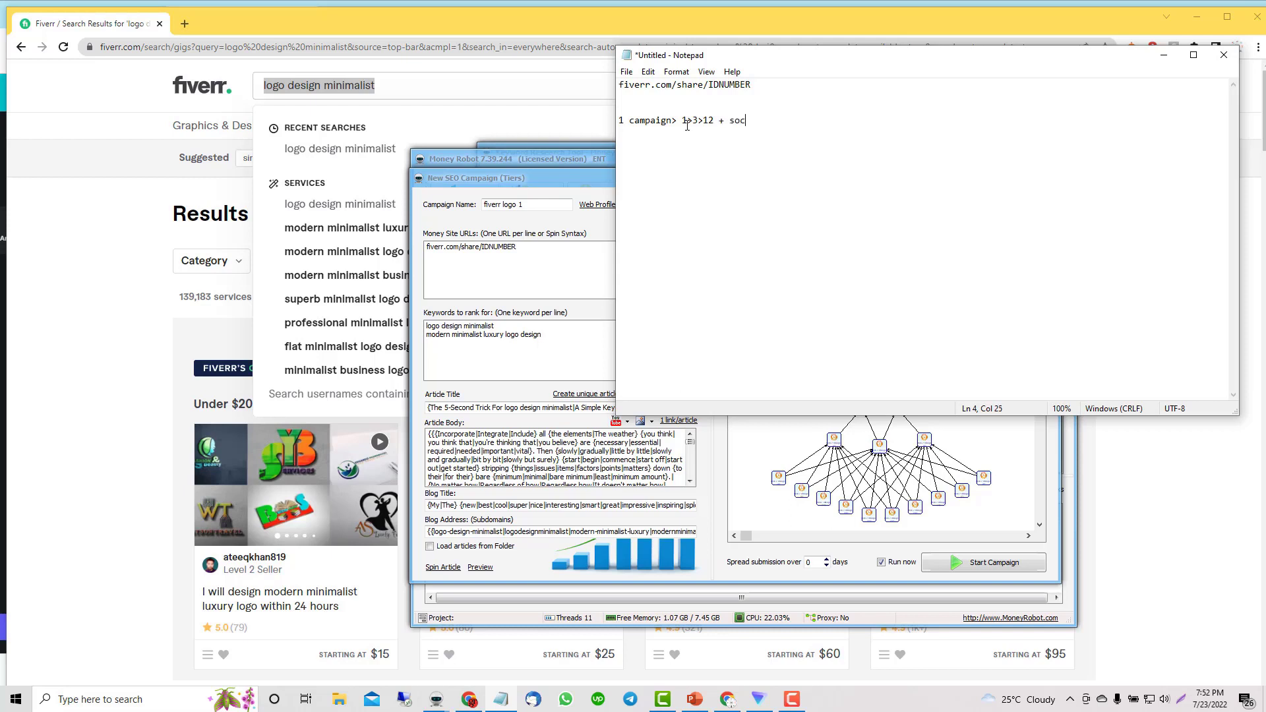
pyautogui.write('ial Creating')
pyautogui.write(' new accounts')
pyautogui.write(',')
pyautogui.write('3,4,')
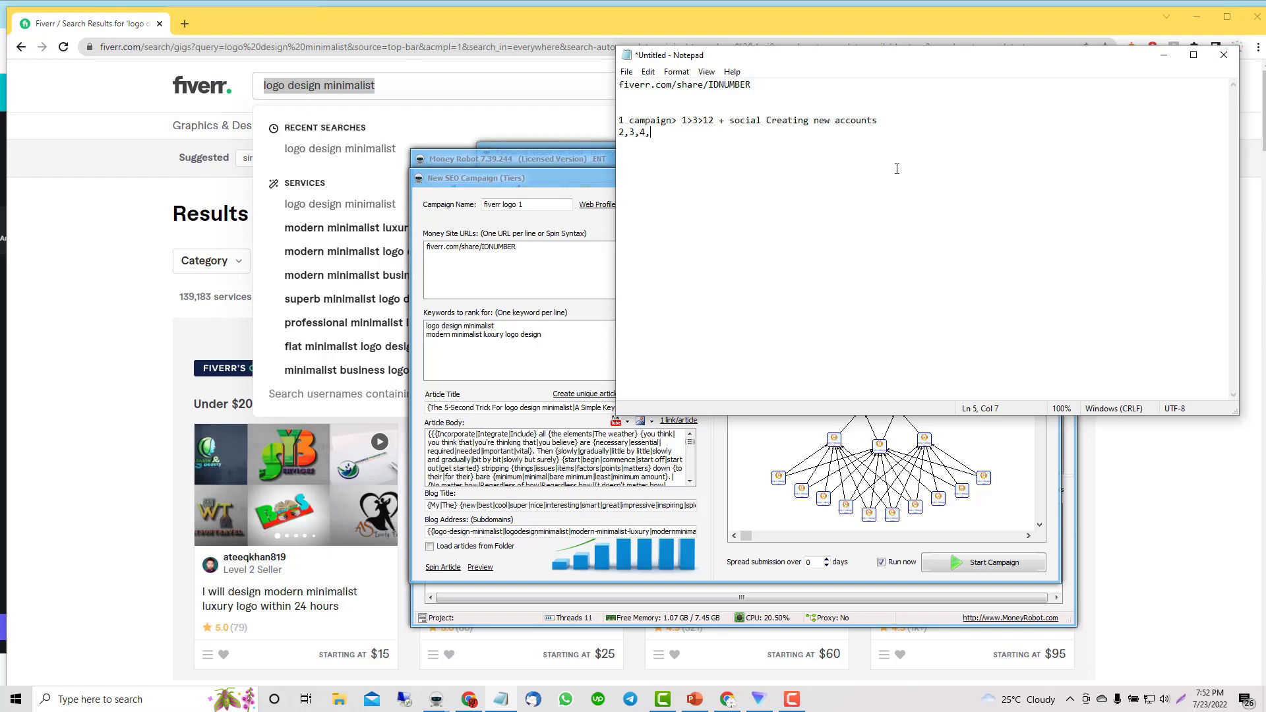
pyautogui.write('5 campaign')
# Step: Note that campaigns 2,3,4,5 use Triumph Power using that account
pyautogui.moveTo(972, 58); pyautogui.dragTo(983, 233)
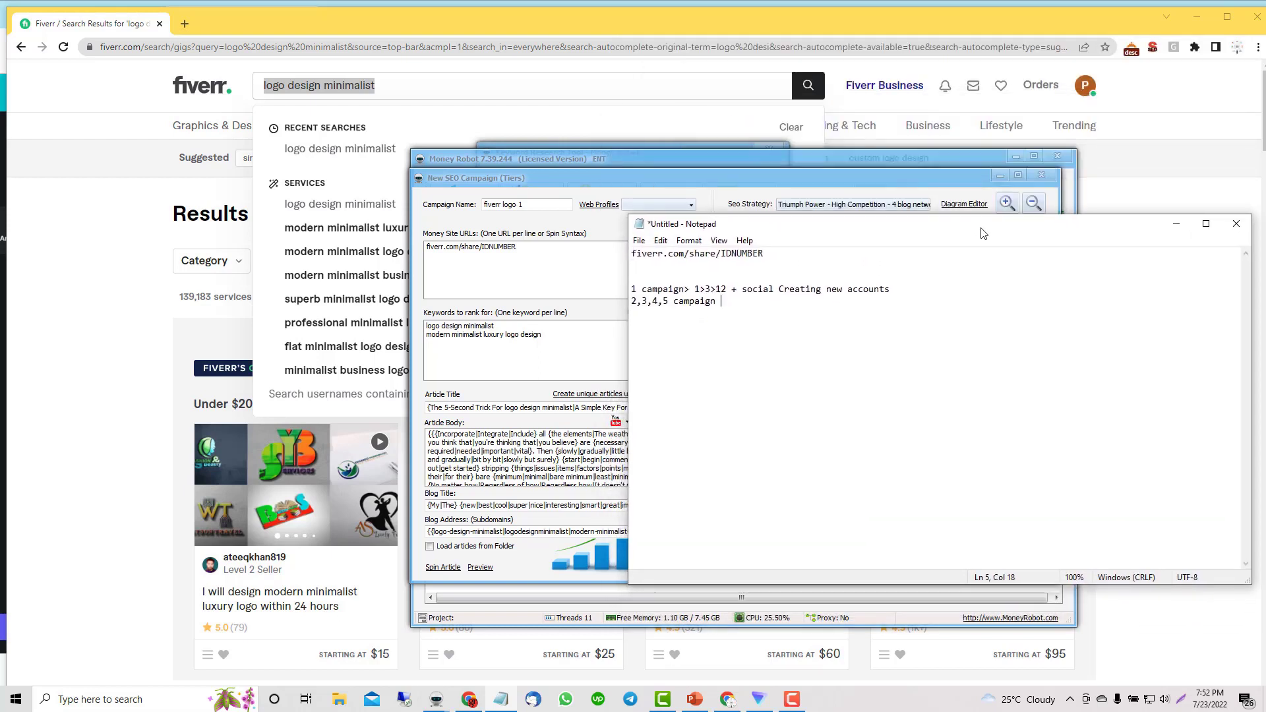
pyautogui.write('Tri')
pyautogui.write('umph')
pyautogui.write(' Power')
pyautogui.write(' result')
pyautogui.press('BackSpace')
pyautogui.press('BackSpace')
pyautogui.press('BackSpace')
# Step: Start a new '6 campaign:' line in the plan
pyautogui.press('BackSpace')
pyautogui.write('using')
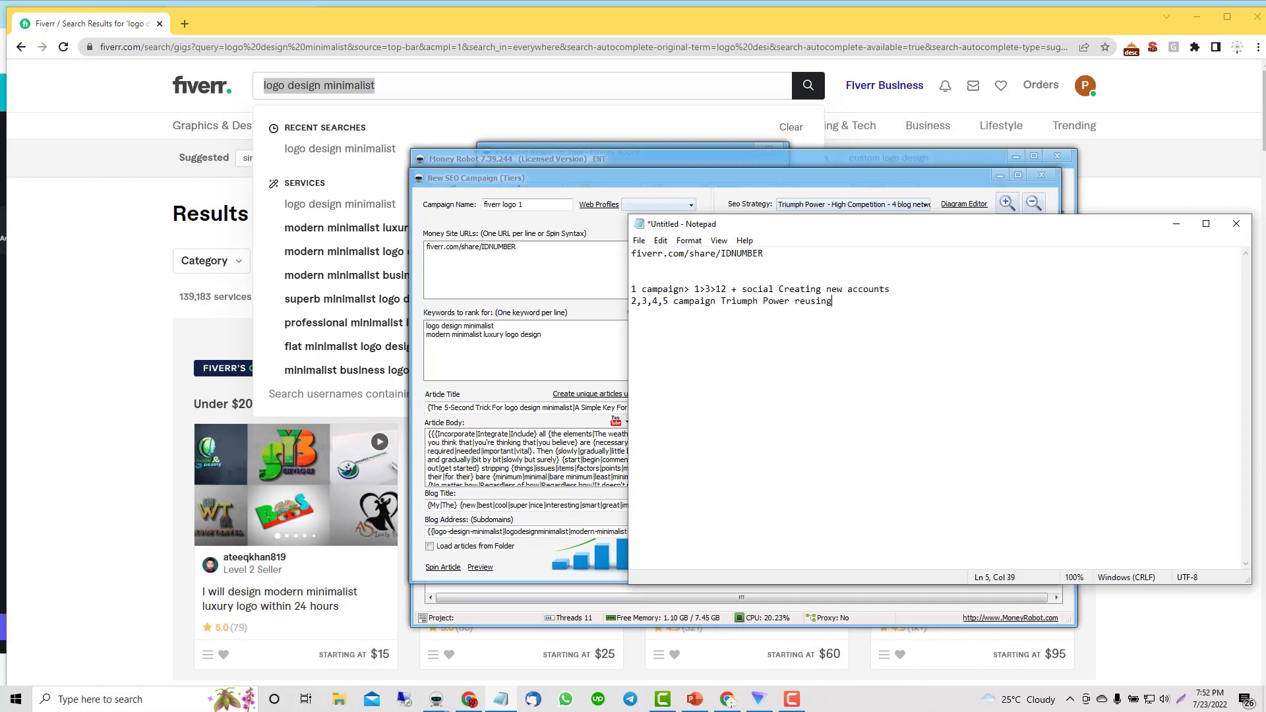
pyautogui.write(' that account')
pyautogui.moveTo(709, 288); pyautogui.dragTo(888, 290)
pyautogui.click(918, 301)
pyautogui.write('66 camp')
pyautogui.press('BackSpace')
pyautogui.press('BackSpace')
pyautogui.write('map')
pyautogui.press('BackSpace')
pyautogui.press('BackSpace')
pyautogui.write('paign:')
# Step: Copy the campaign 1 new-accounts plan onto the campaign 6 line
pyautogui.moveTo(694, 291); pyautogui.dragTo(890, 285)
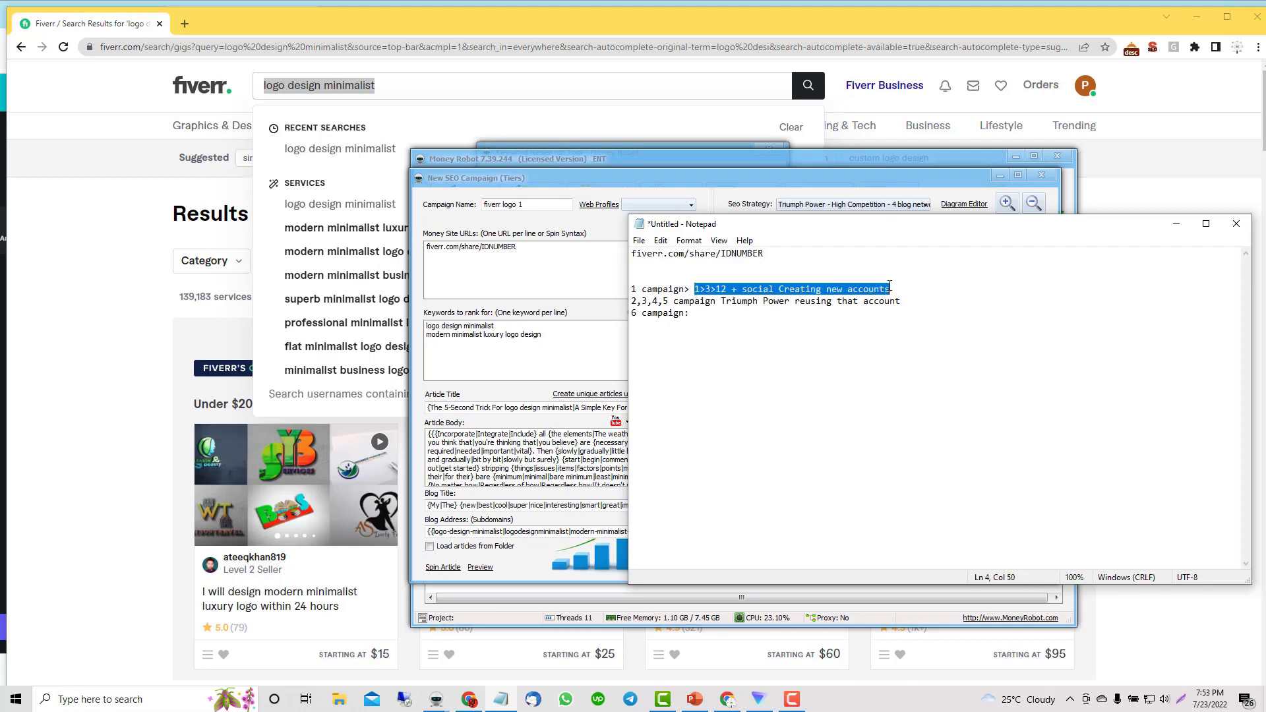
pyautogui.hotkey('ctrl', 'c')
pyautogui.click(708, 313)
pyautogui.hotkey('ctrl', 'v')
# Step: Add a '7,8,9,10' line with the Triumph Power reuse plan pasted after it
pyautogui.click(745, 312)
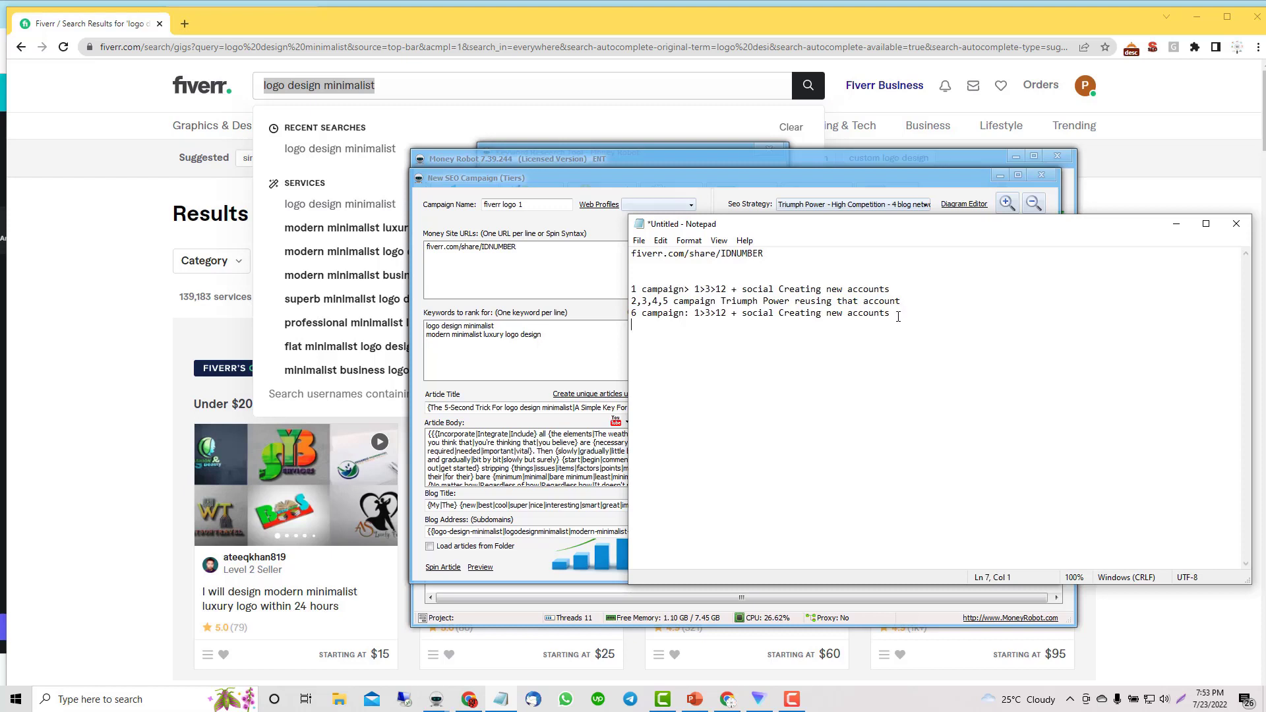
pyautogui.write('7,8,9,10')
pyautogui.moveTo(673, 302); pyautogui.dragTo(903, 301)
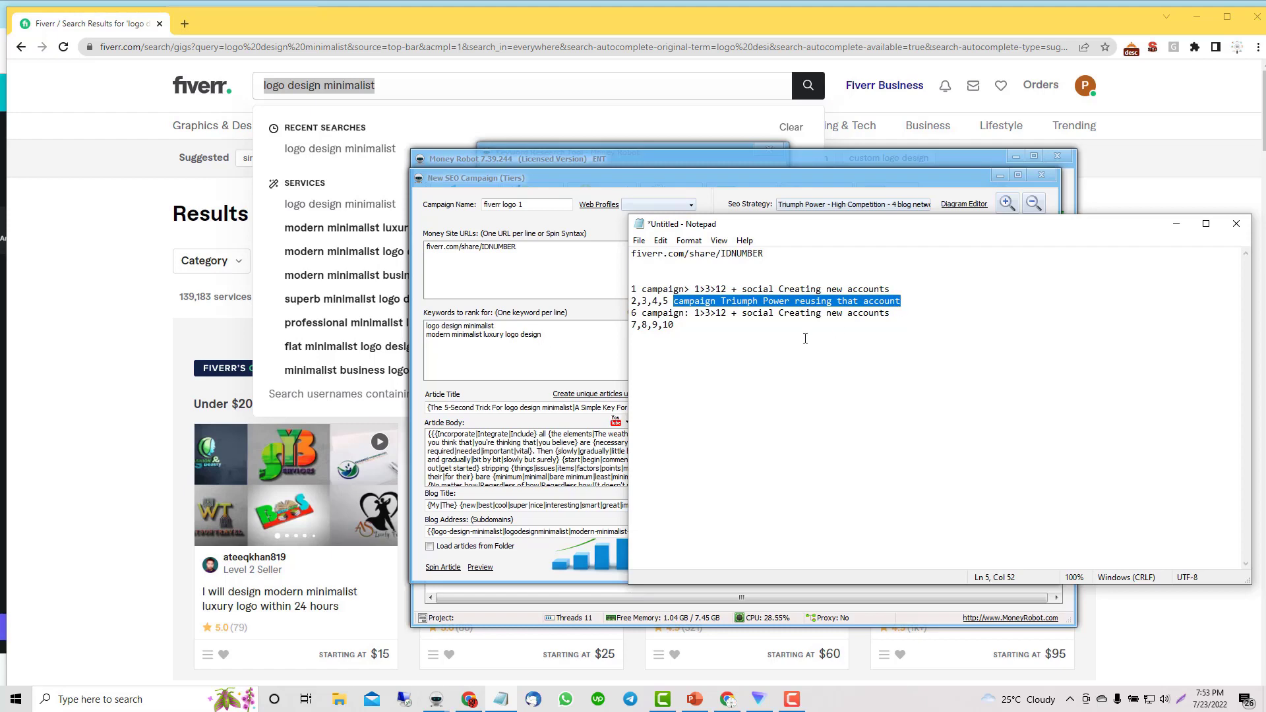
pyautogui.click(698, 325)
pyautogui.hotkey('ctrl', 'v')
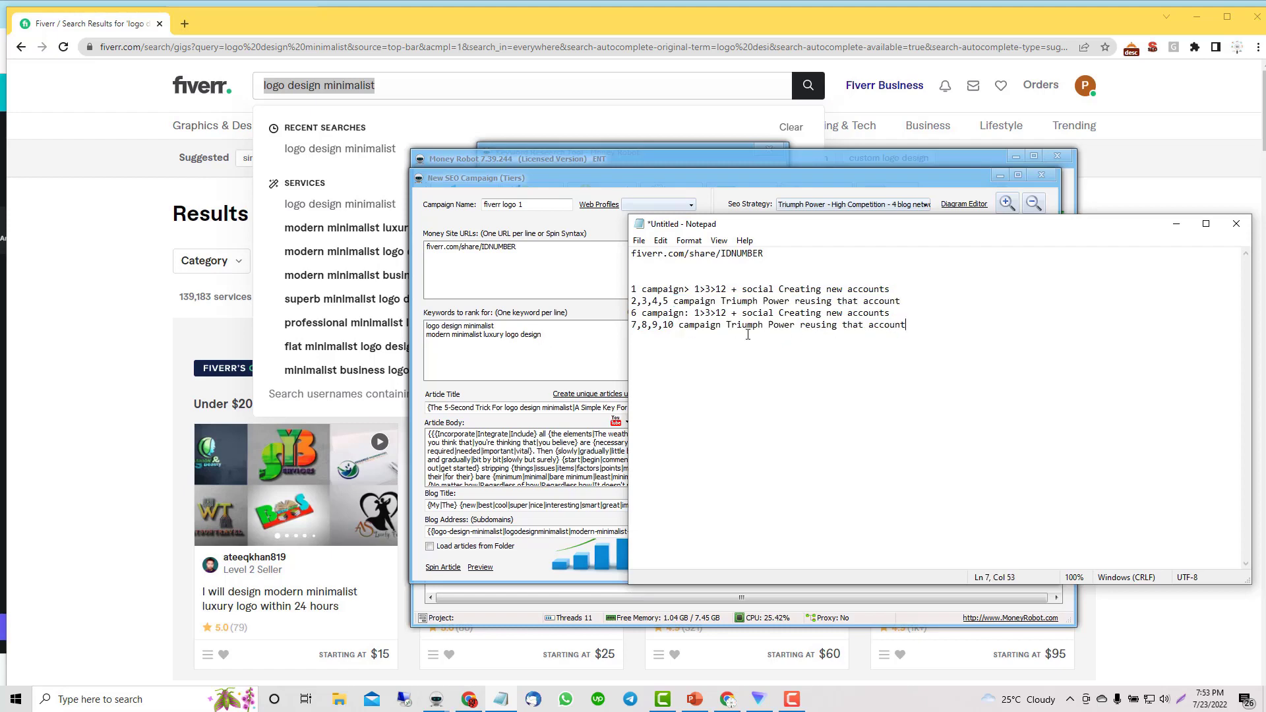
# Step: Select the keyword 'logo design minimalist' in the campaign form
pyautogui.click(736, 277)
pyautogui.moveTo(527, 326); pyautogui.dragTo(496, 326)
pyautogui.click(433, 326)
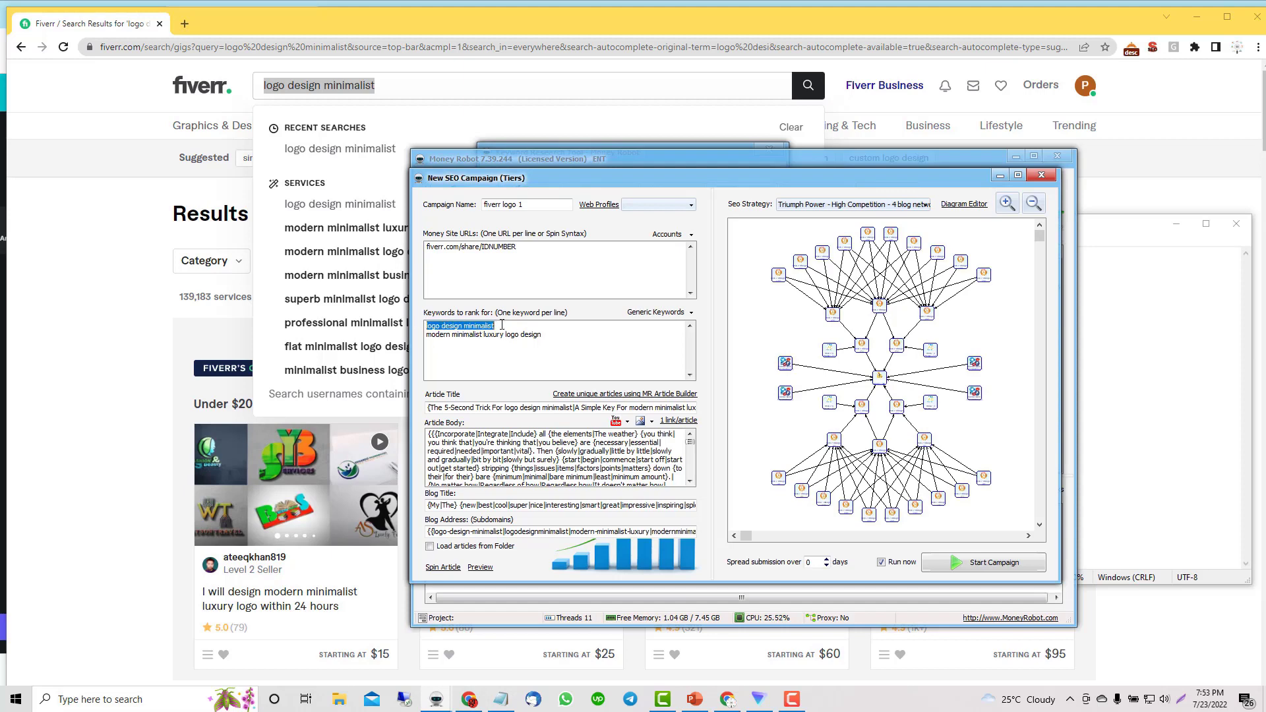
# Step: Add 'keyword: logo design minimalist' to the Notepad plan
pyautogui.click(501, 699)
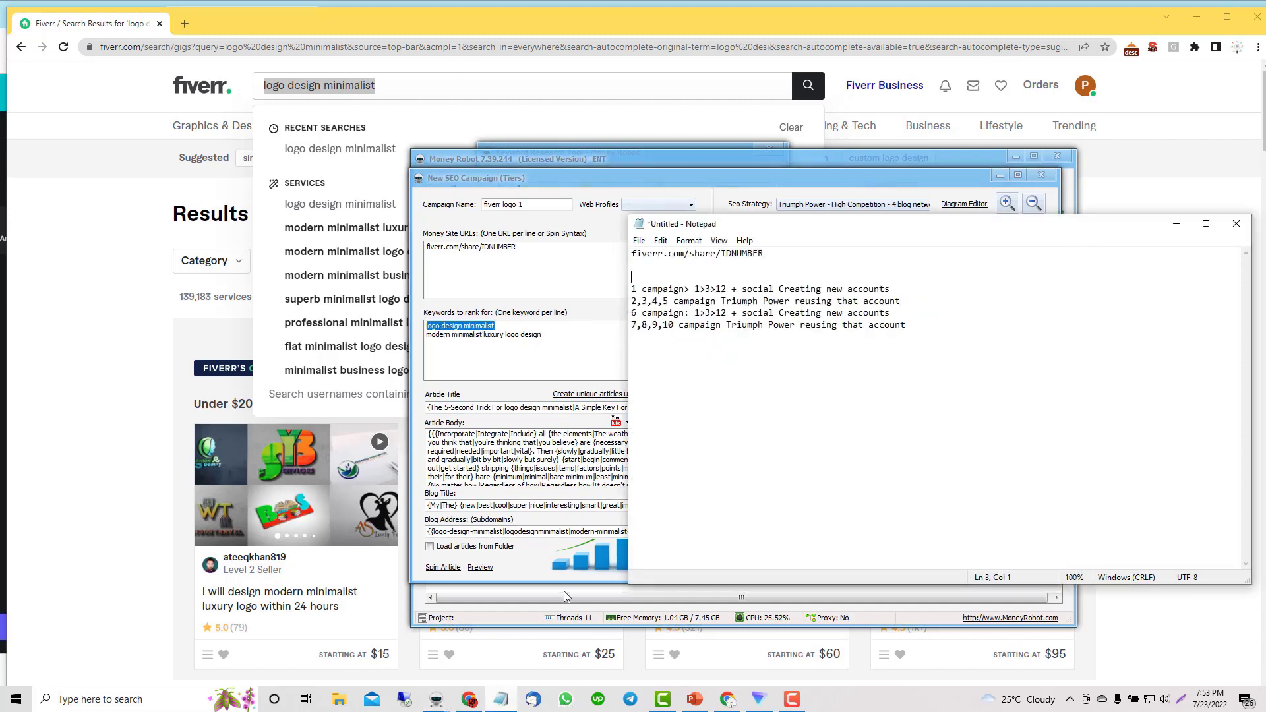
pyautogui.write('keyword>')
pyautogui.press('BackSpace')
pyautogui.write(':')
pyautogui.hotkey('ctrl', 'v')
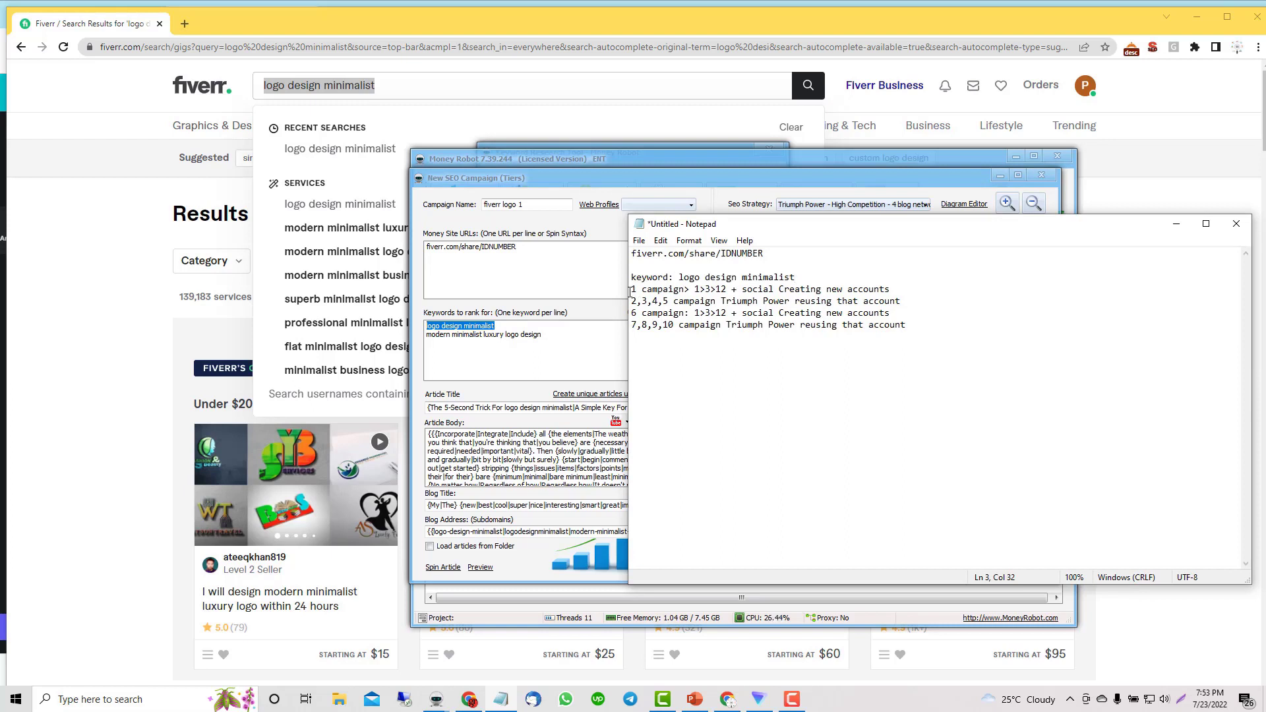
# Step: Start the fiverr logo 1 campaign from the New SEO Campaign form
pyautogui.moveTo(630, 292); pyautogui.dragTo(889, 289)
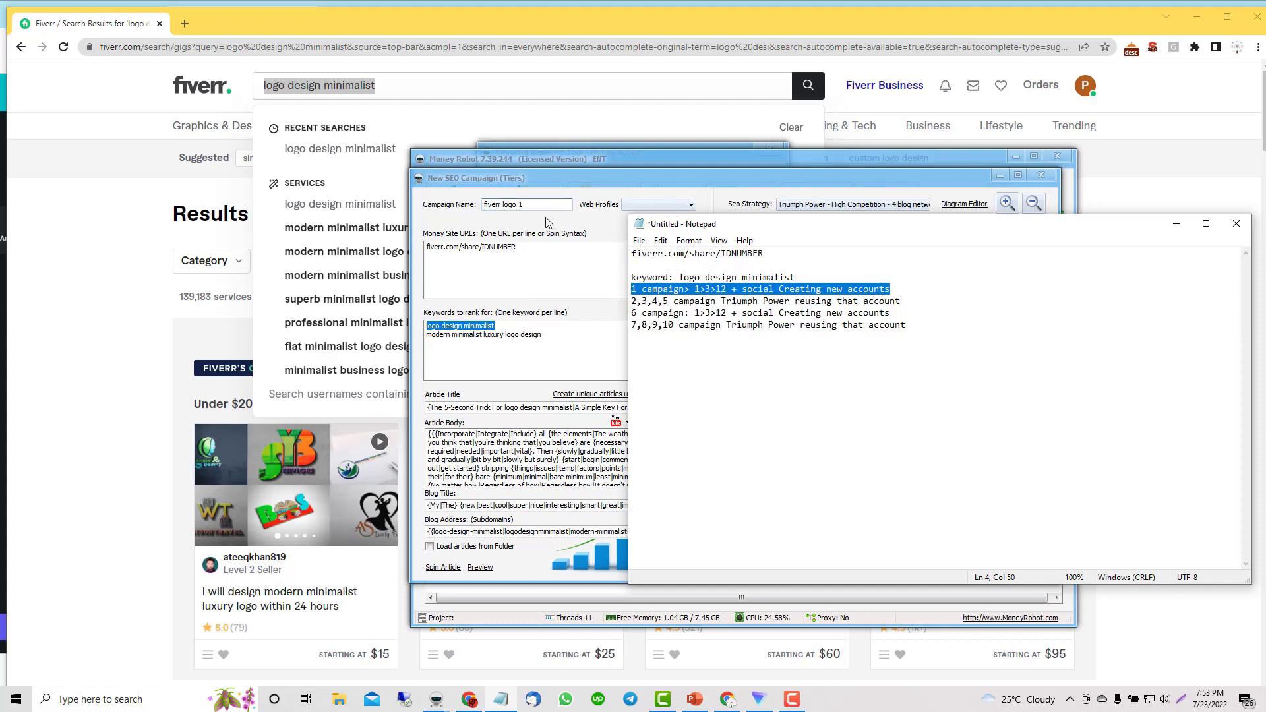
pyautogui.click(635, 175)
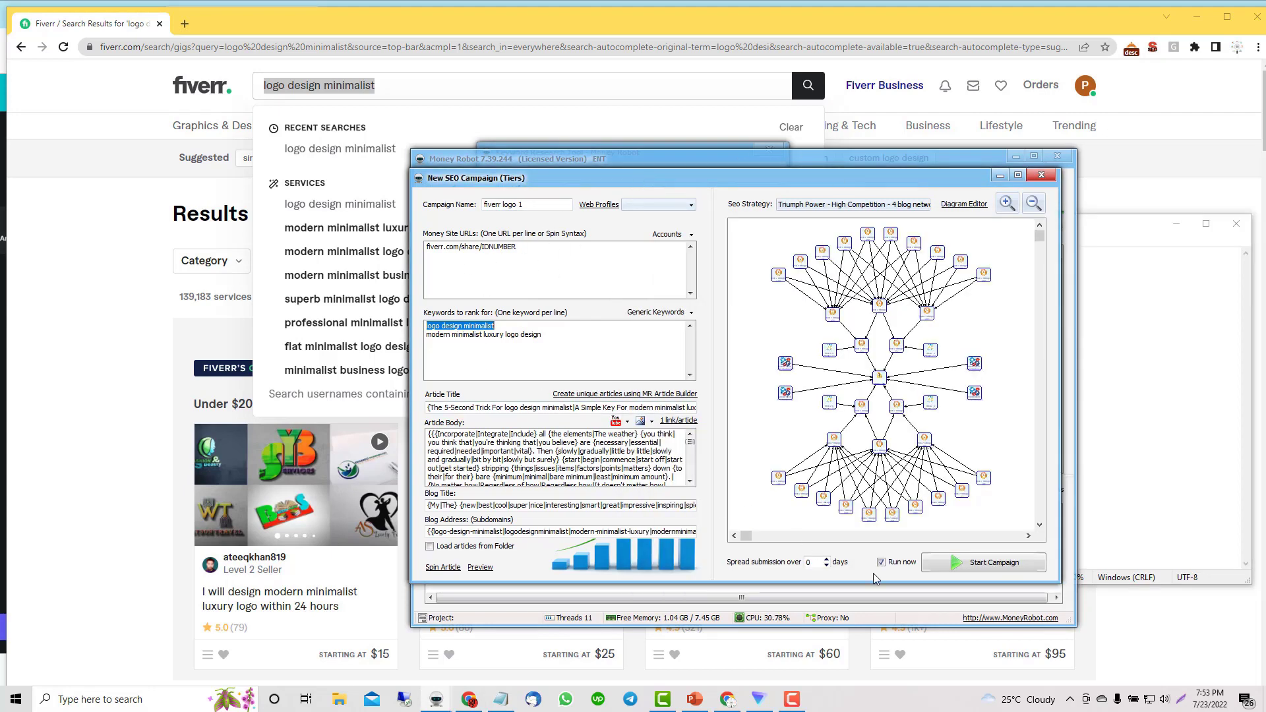
pyautogui.click(954, 567)
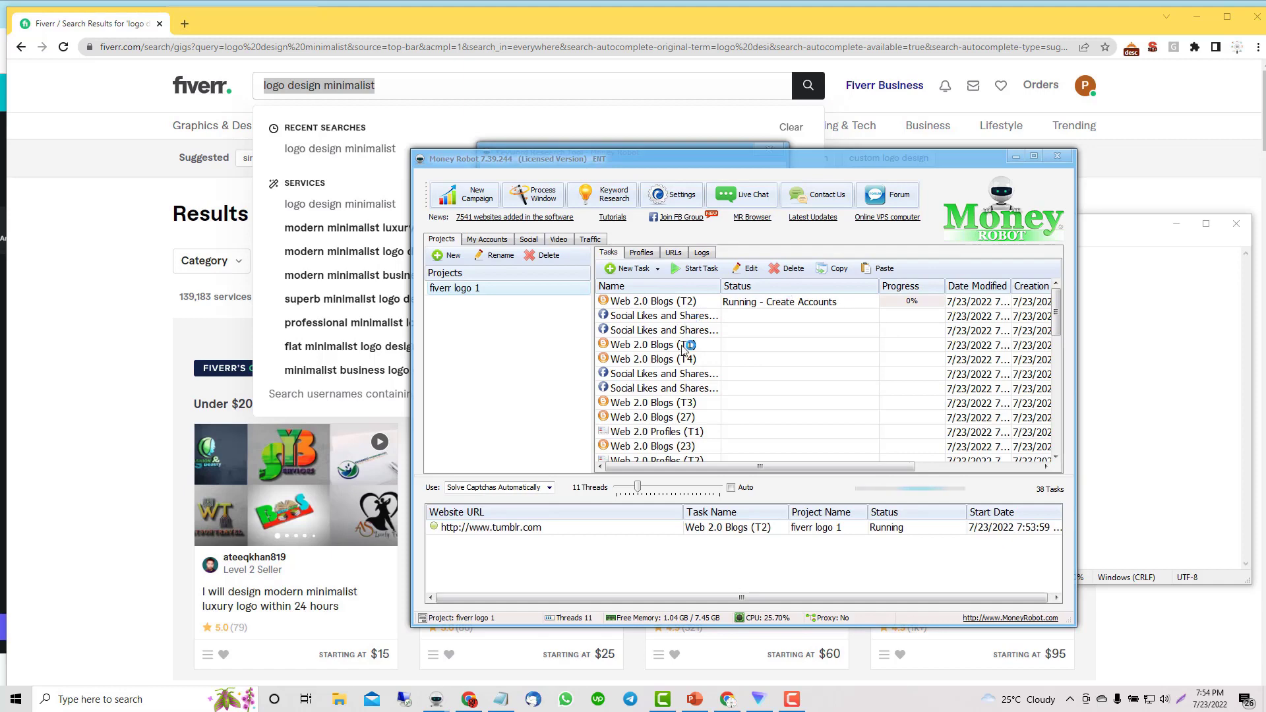
# Step: Clone fiverr logo 1 with unique articles, set to use existing accounts
pyautogui.rightClick(497, 292)
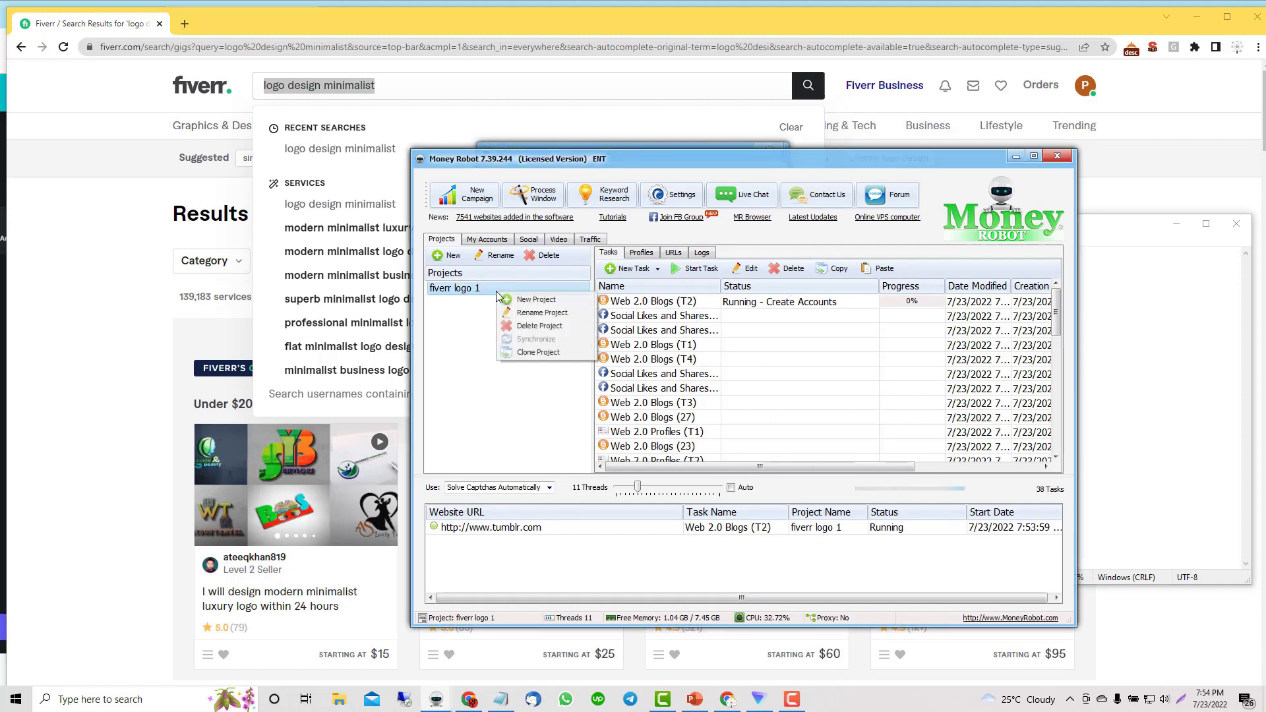
pyautogui.click(556, 351)
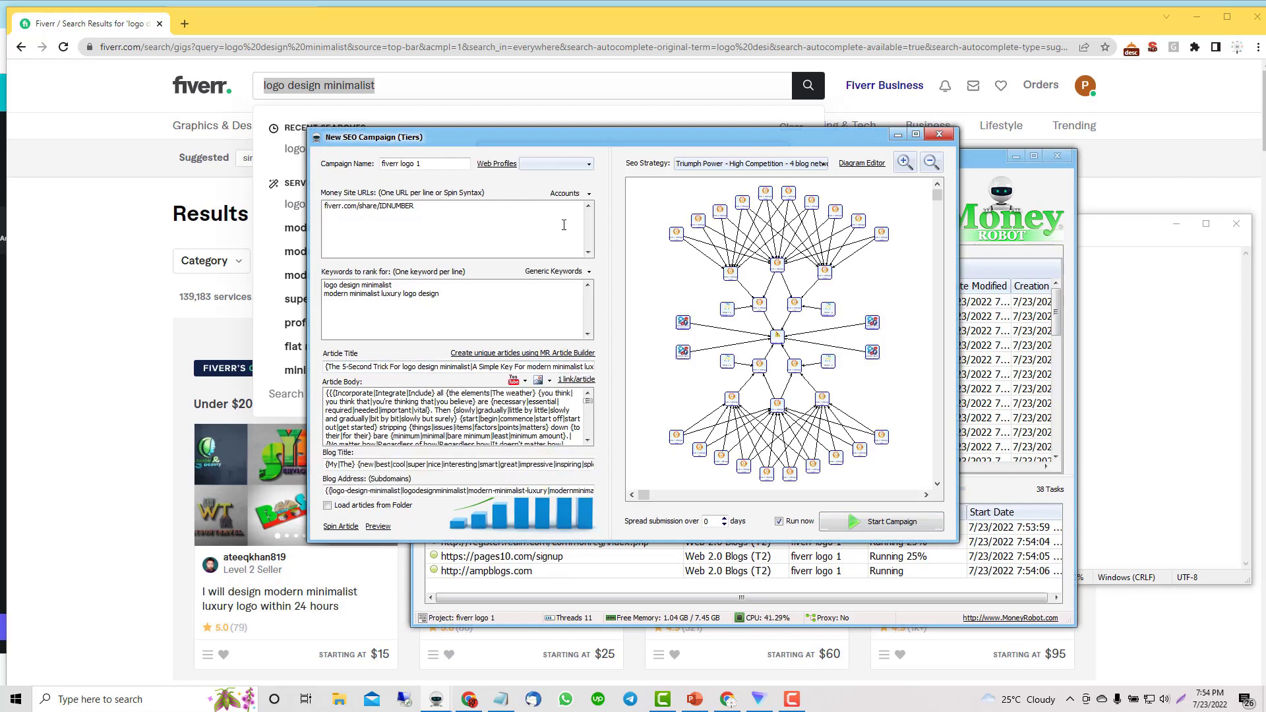
pyautogui.click(517, 354)
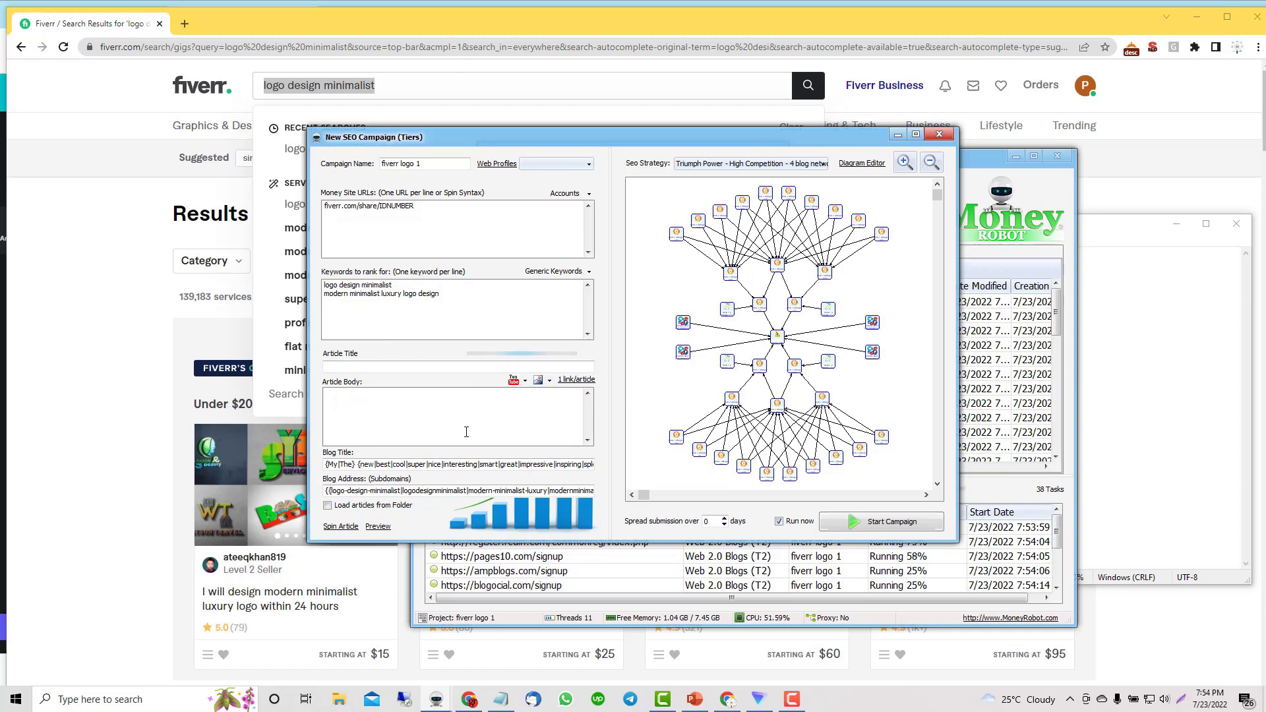
pyautogui.click(571, 194)
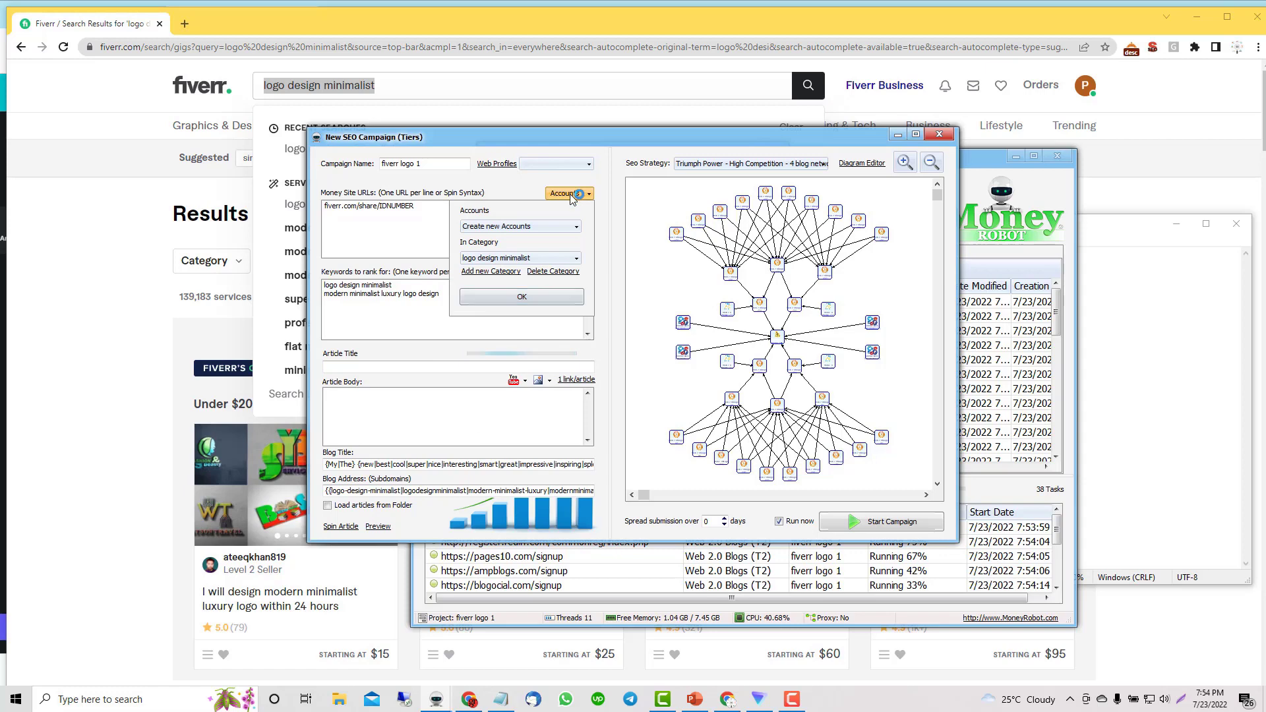
pyautogui.click(534, 226)
pyautogui.click(522, 253)
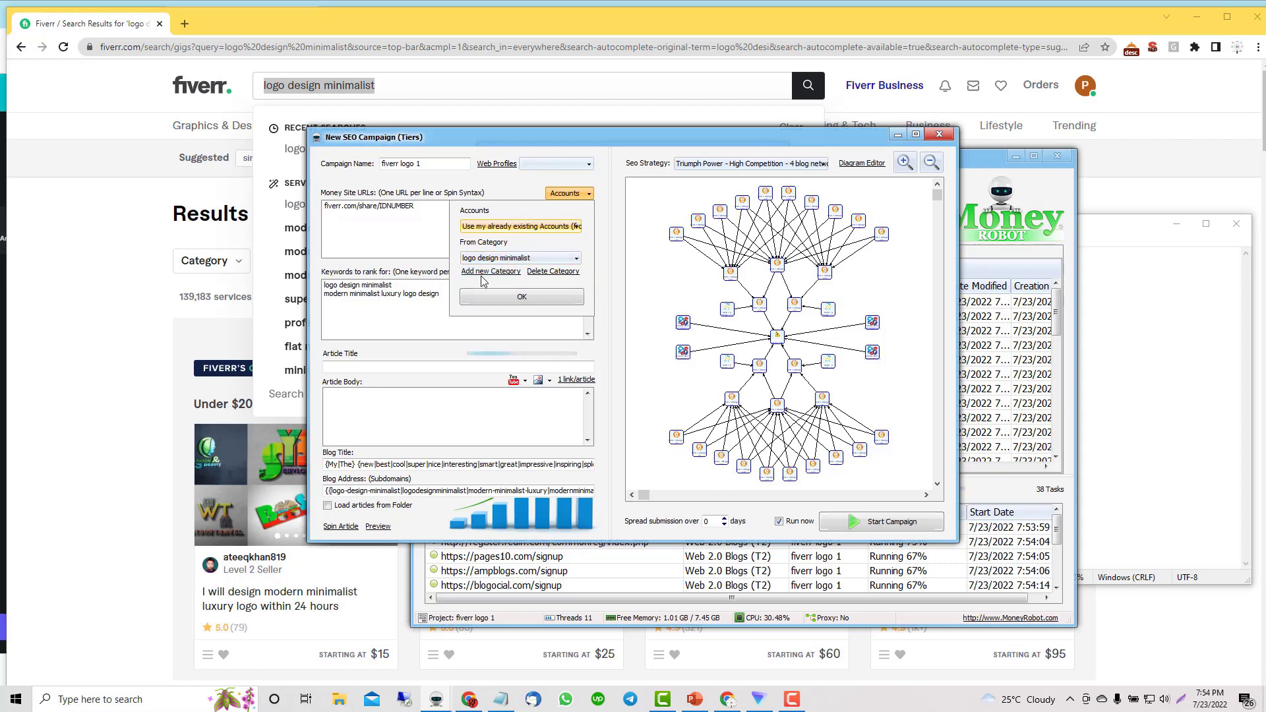
pyautogui.click(403, 298)
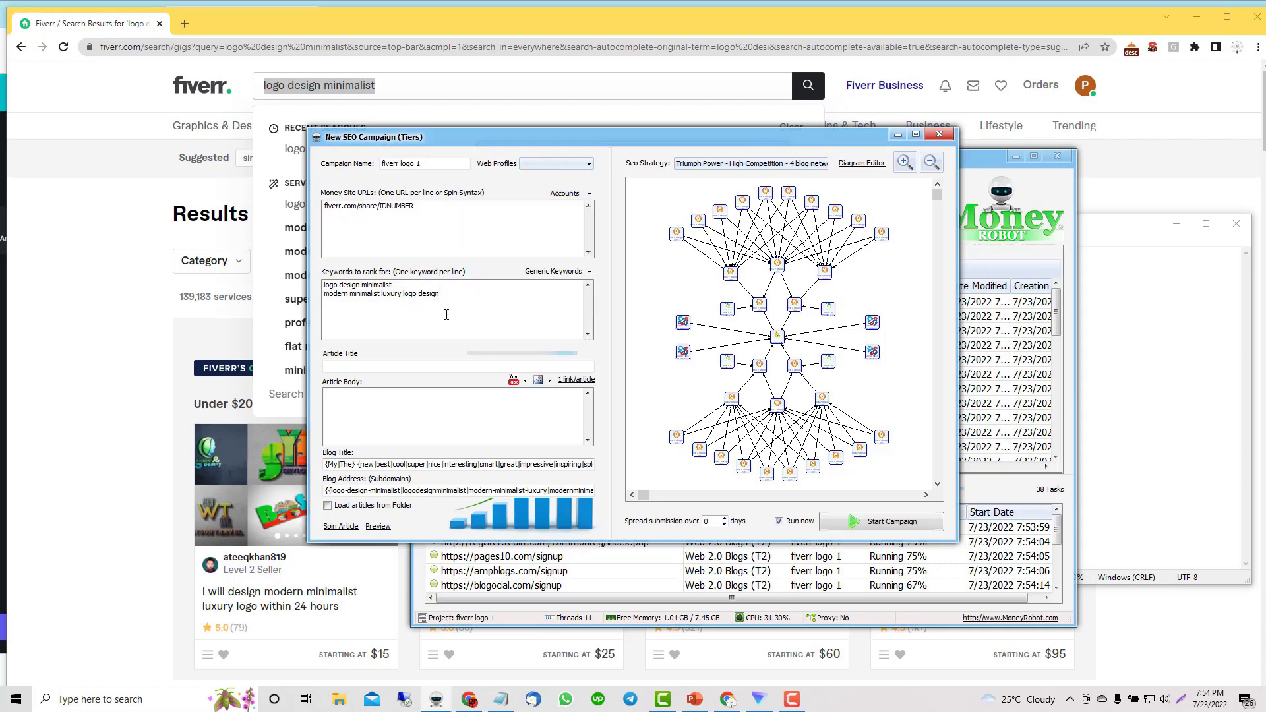
# Step: Go back to Fiverr's 'logo design minimalist' results and open the search suggestions
pyautogui.moveTo(448, 293); pyautogui.dragTo(324, 294)
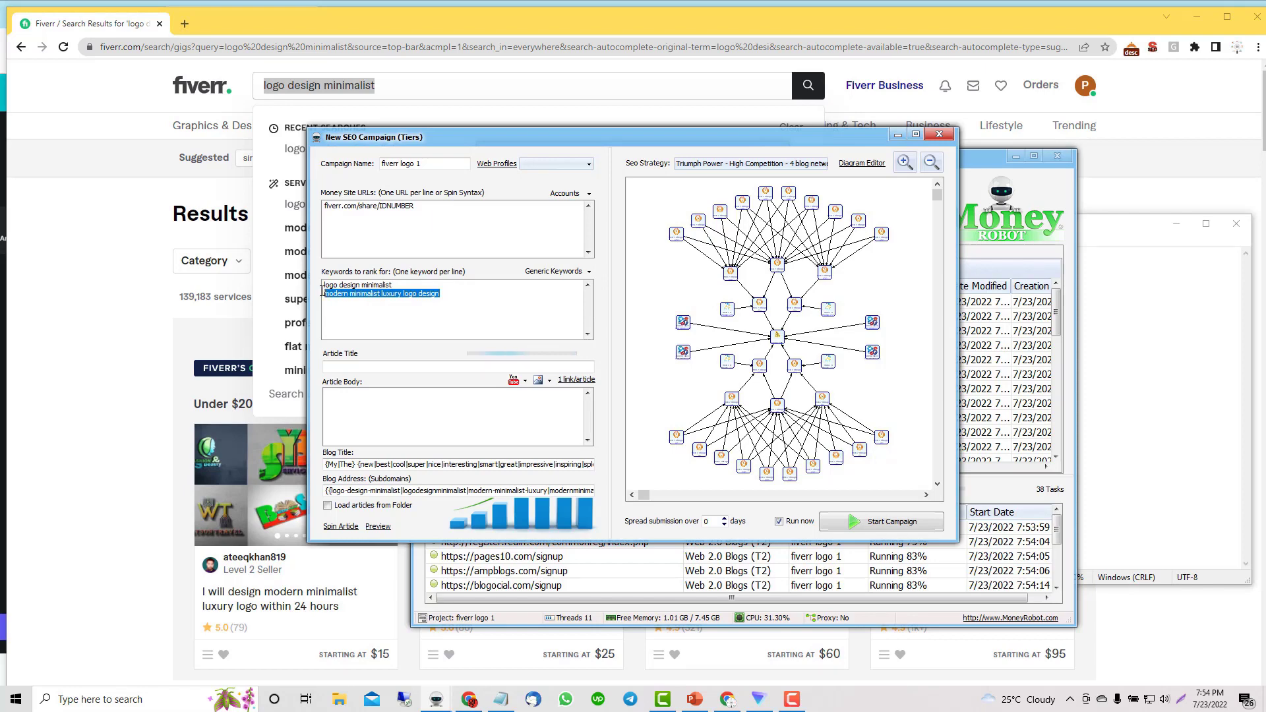
pyautogui.click(343, 285)
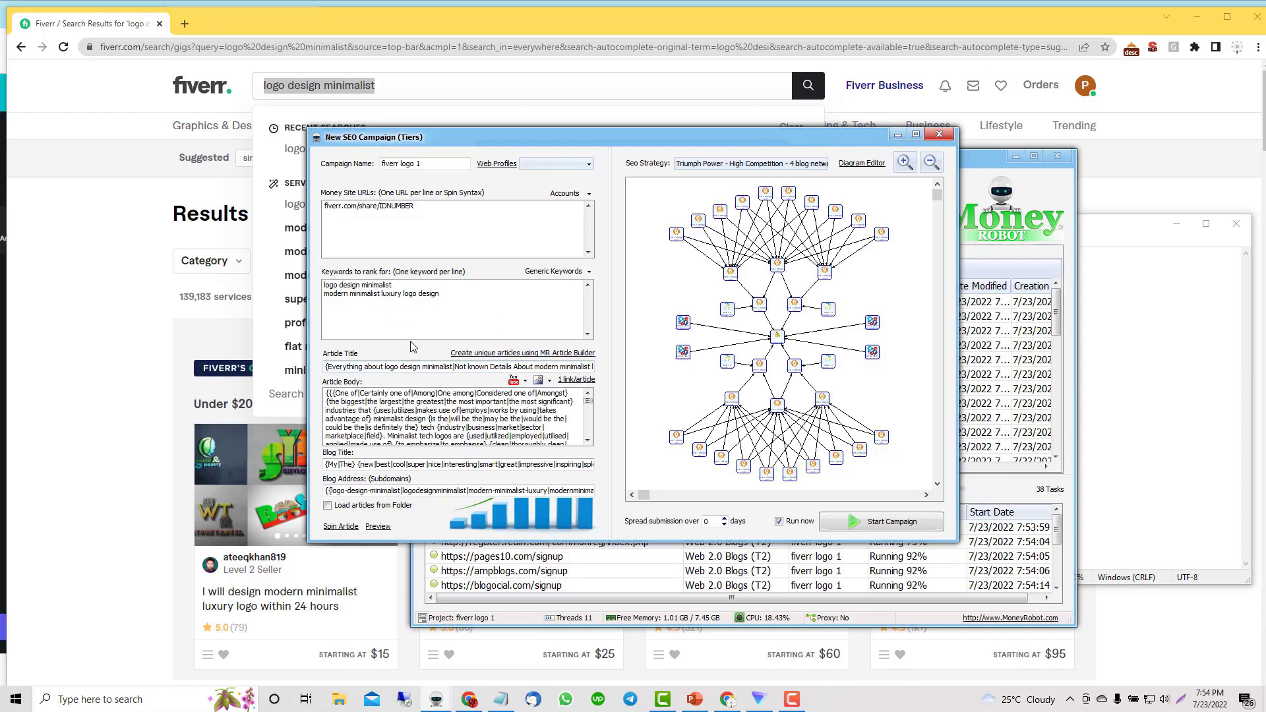
pyautogui.click(432, 206)
pyautogui.hotkey('ctrl', 'a')
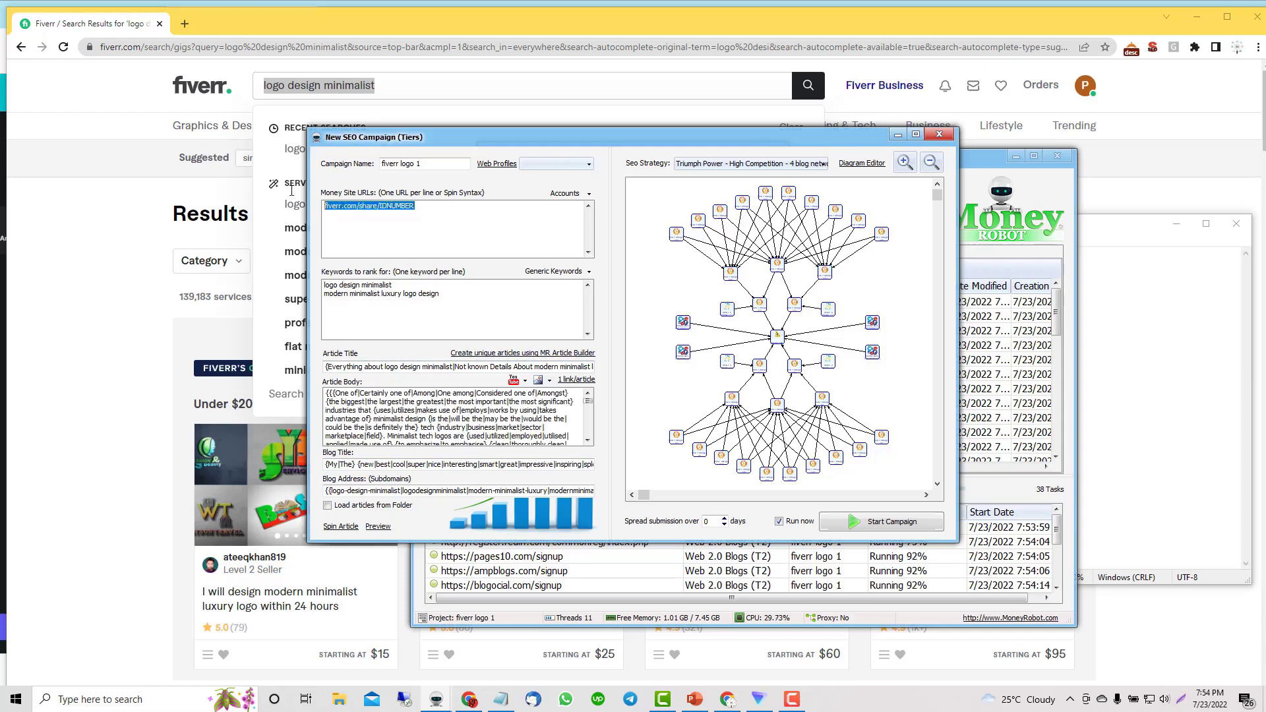
pyautogui.click(89, 267)
pyautogui.scroll(-2, 303, 529)
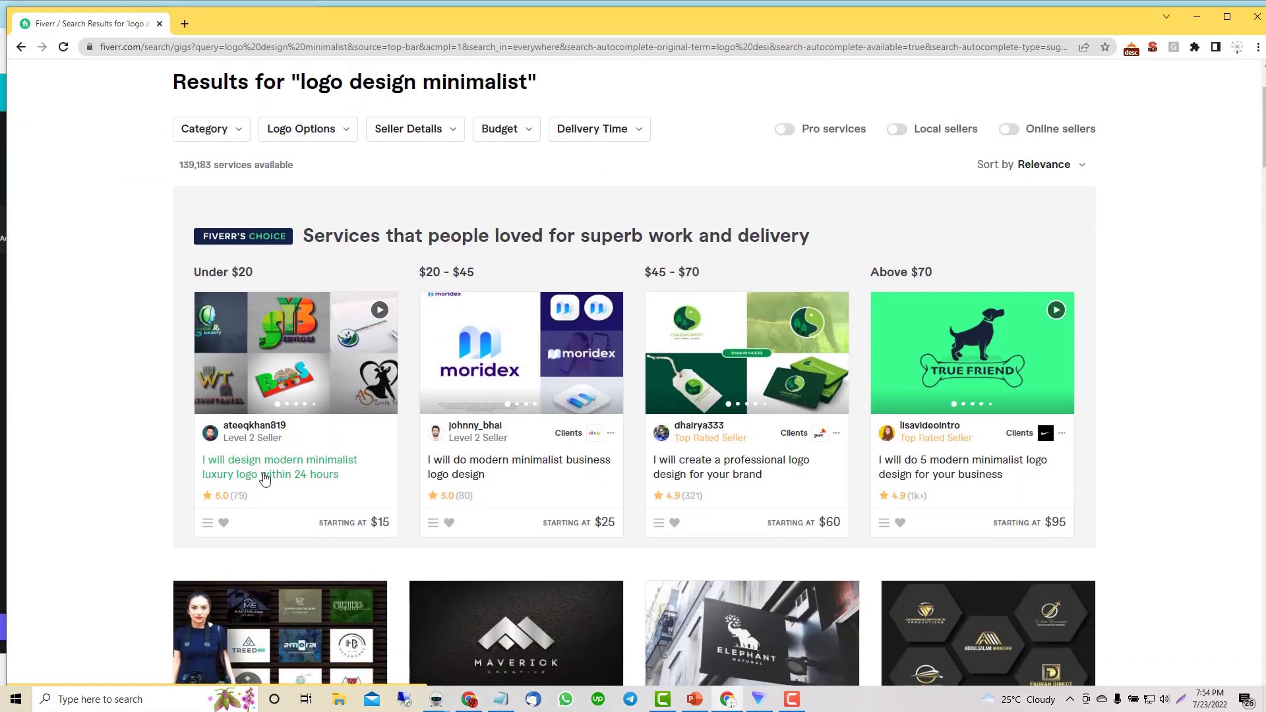
pyautogui.scroll(2, 102, 426)
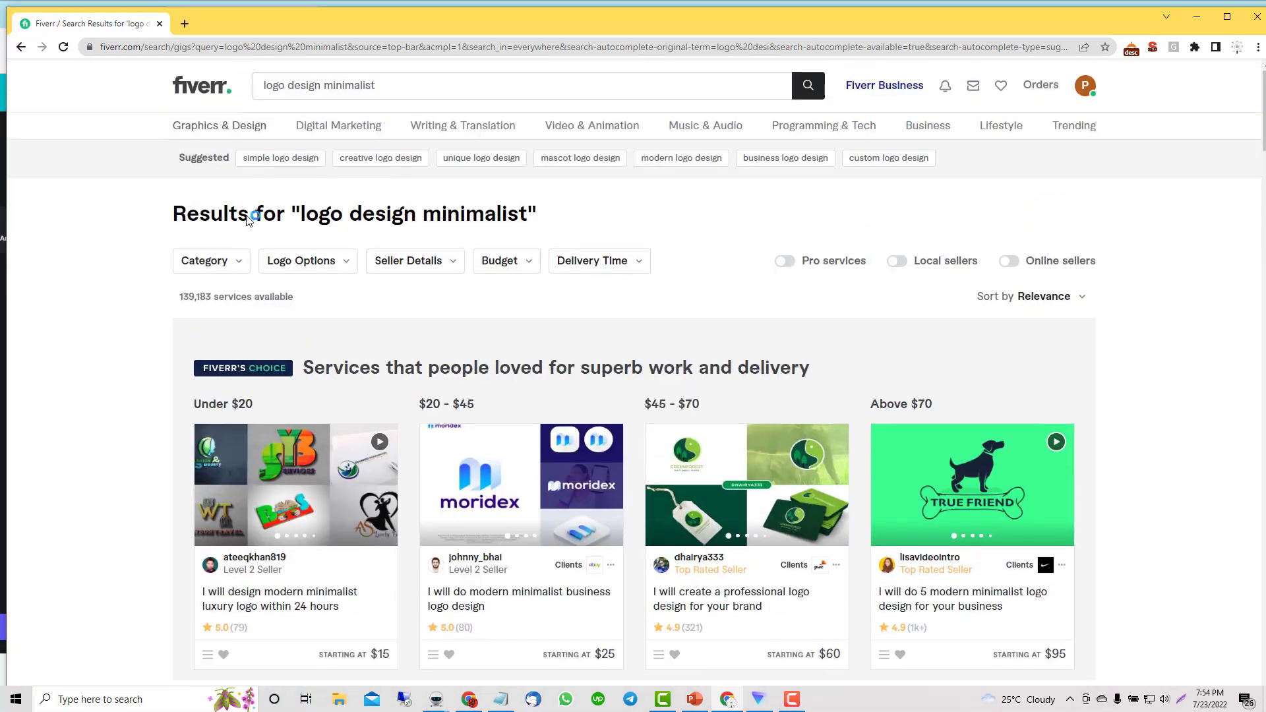
pyautogui.click(398, 88)
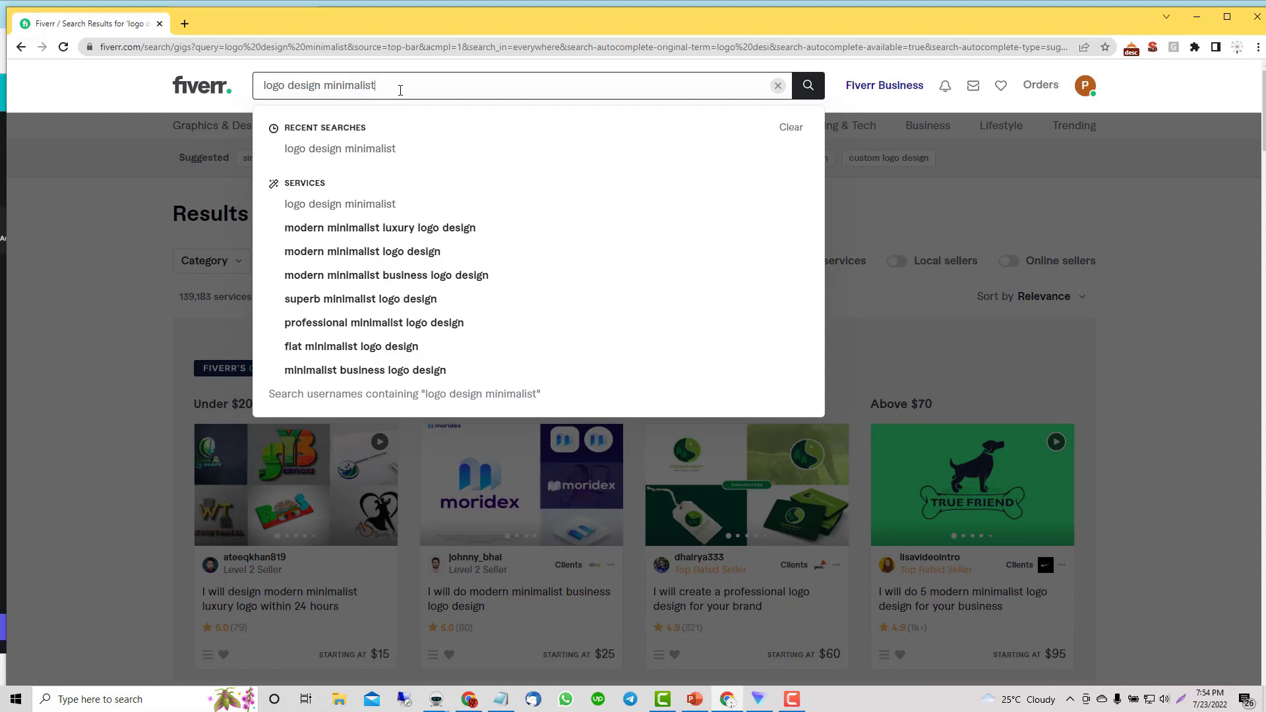